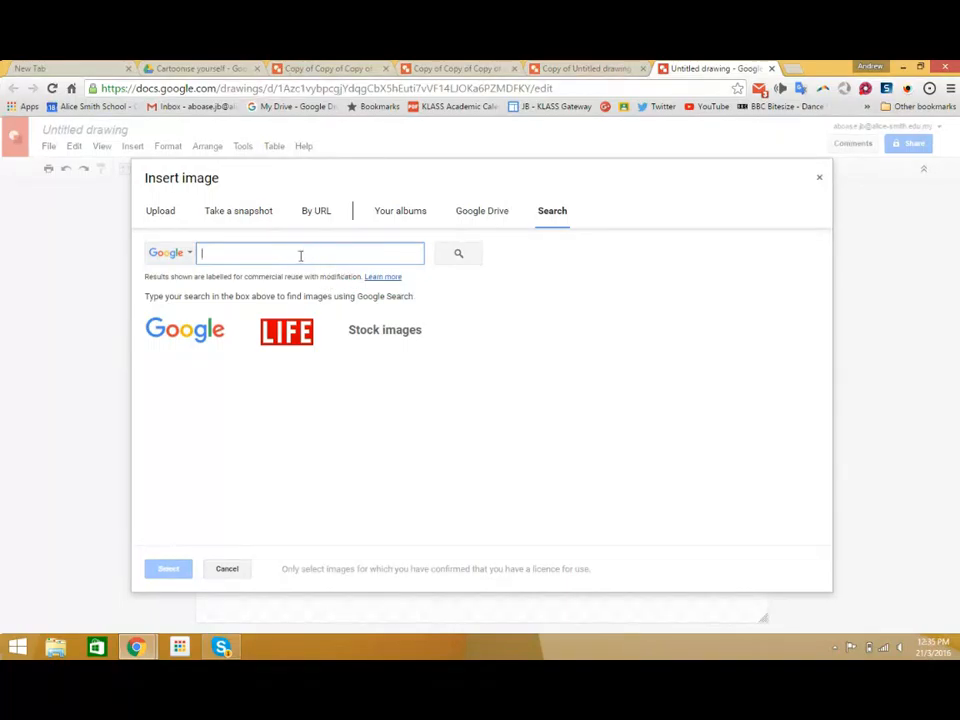
- Search Google images for "justin bieber" and insert the smiling close-up portrait with the dark striped background into the drawing
text(justin bieber)
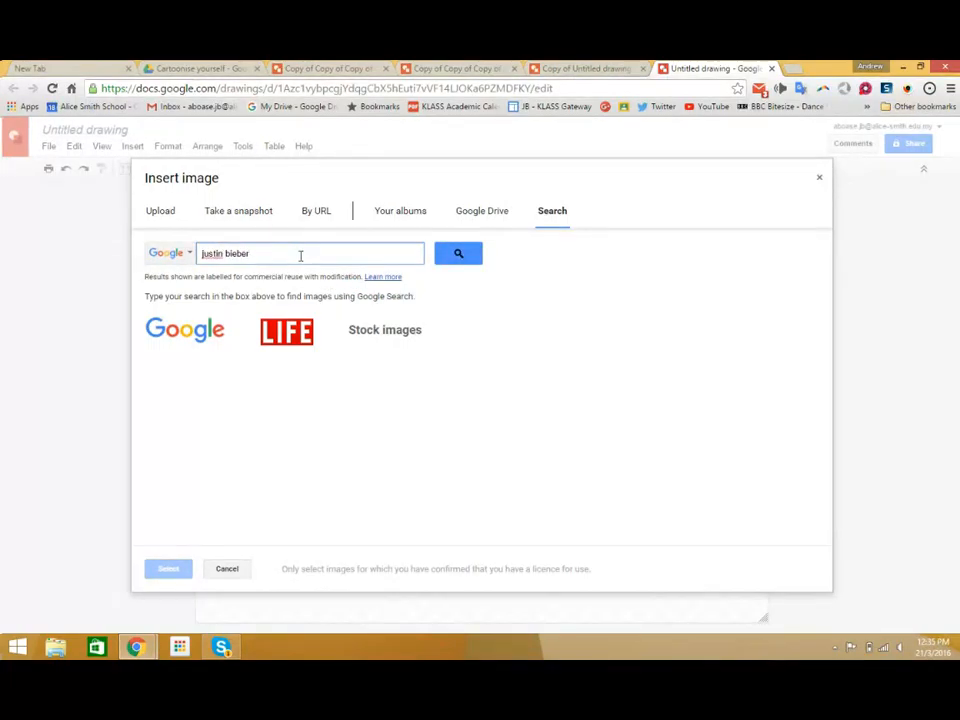
click(456, 255)
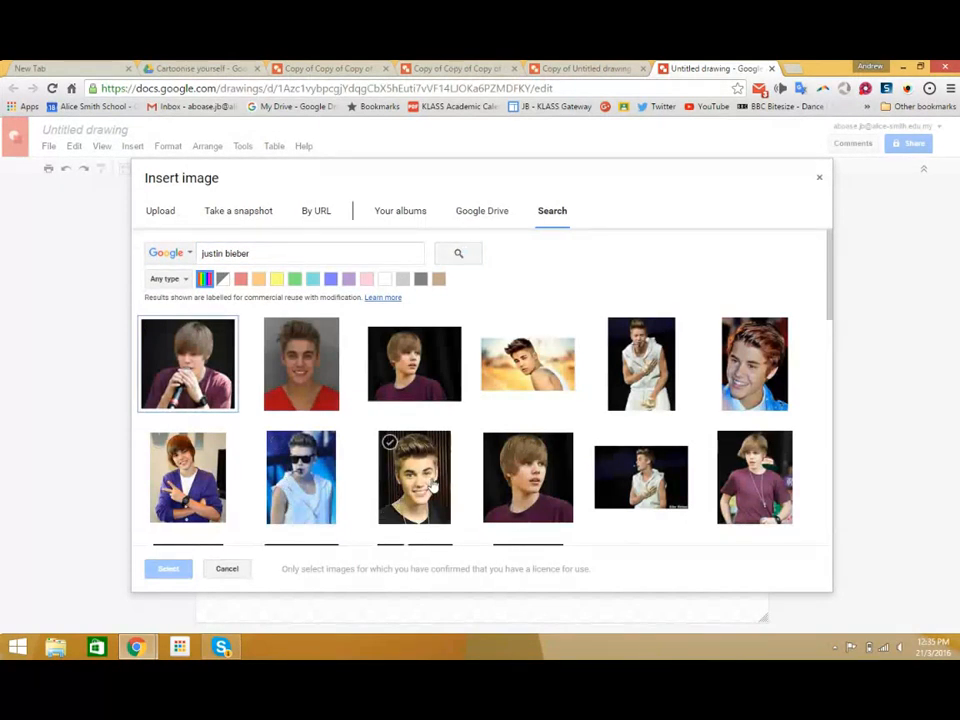
click(414, 476)
click(185, 568)
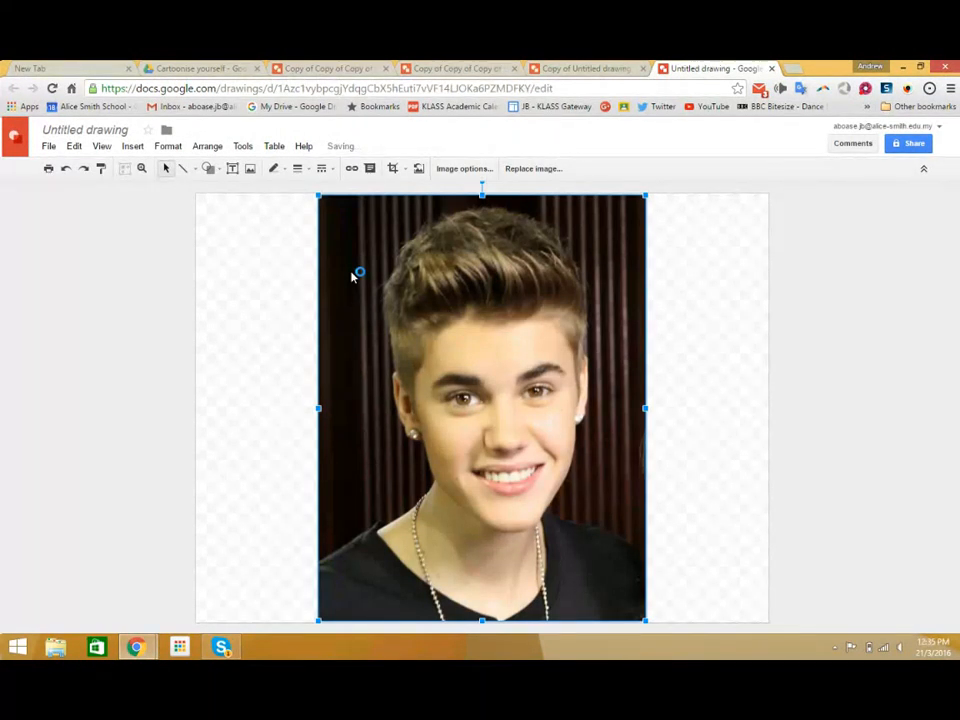
click(681, 315)
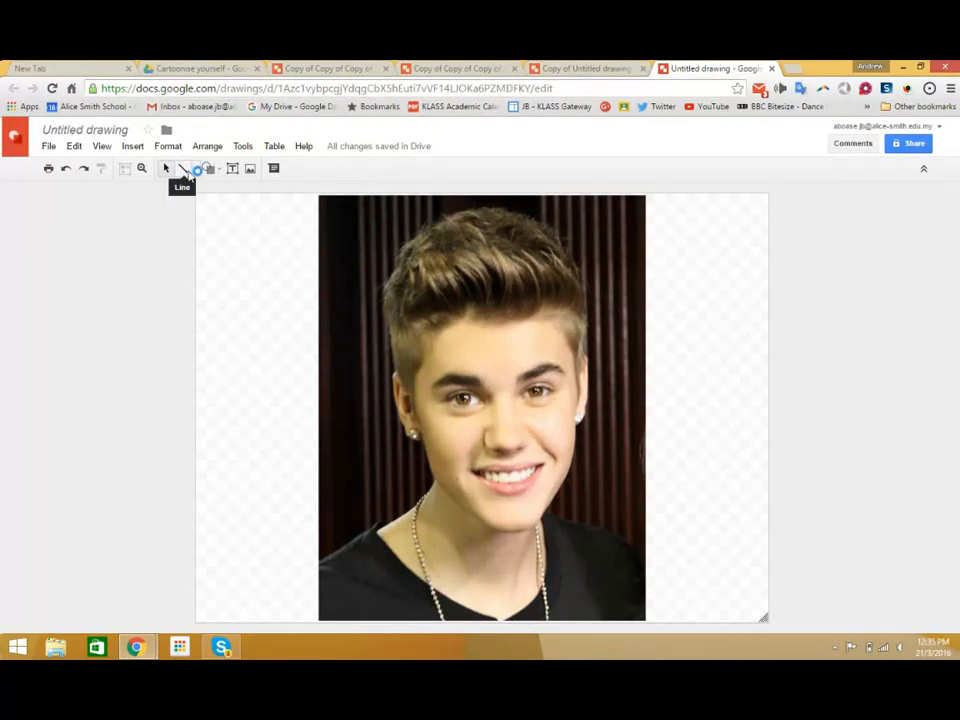
- Trace the hair in the portrait as a closed shape with the Curve tool, following the hairline and the outer edge
click(191, 170)
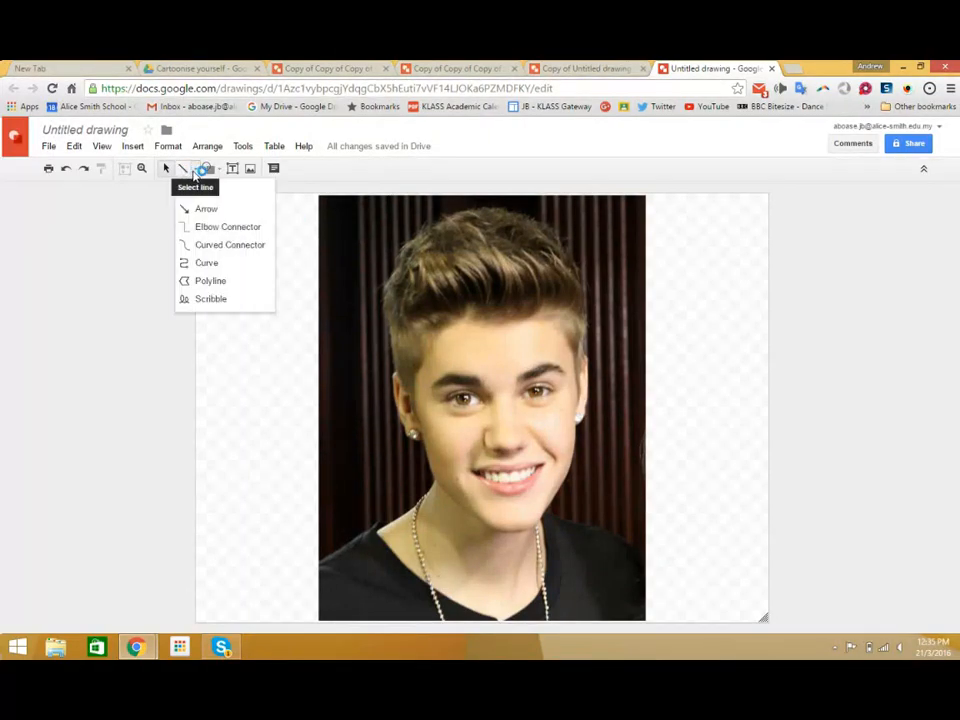
click(214, 264)
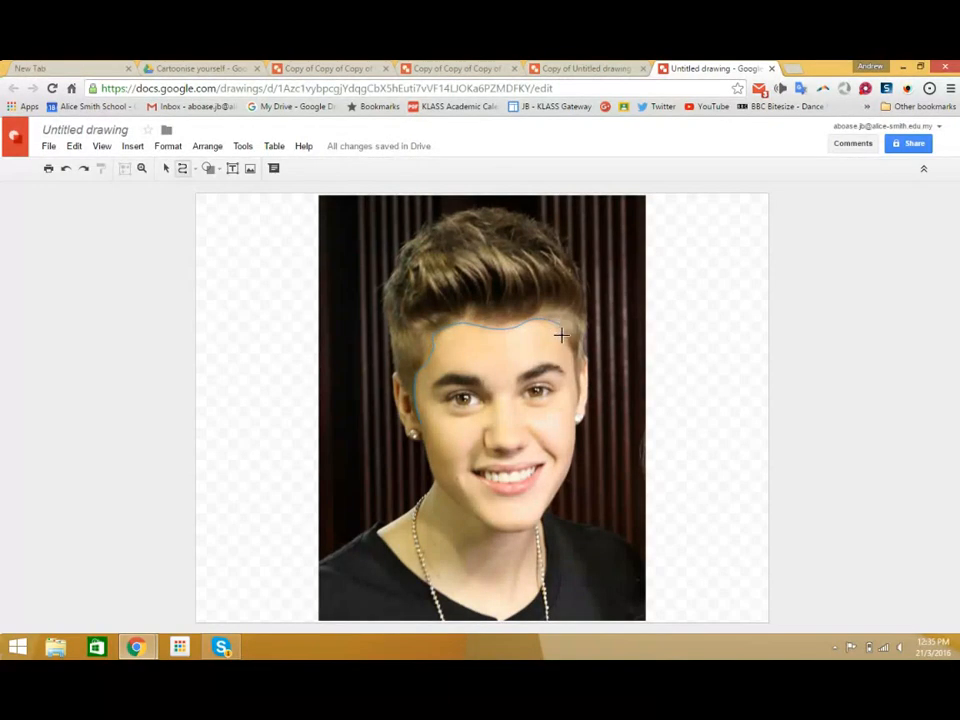
click(578, 397)
click(581, 287)
click(545, 229)
click(385, 272)
double_click(414, 416)
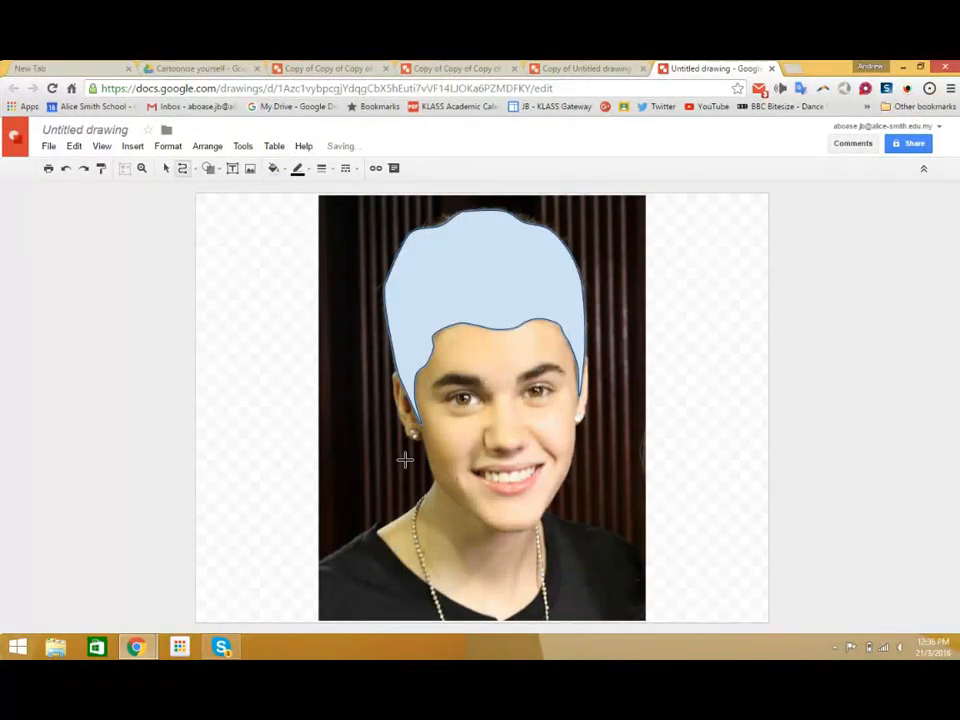
- Trace the face as a closed curve from the sideburn around the chin and back along the hairline
click(417, 425)
click(523, 533)
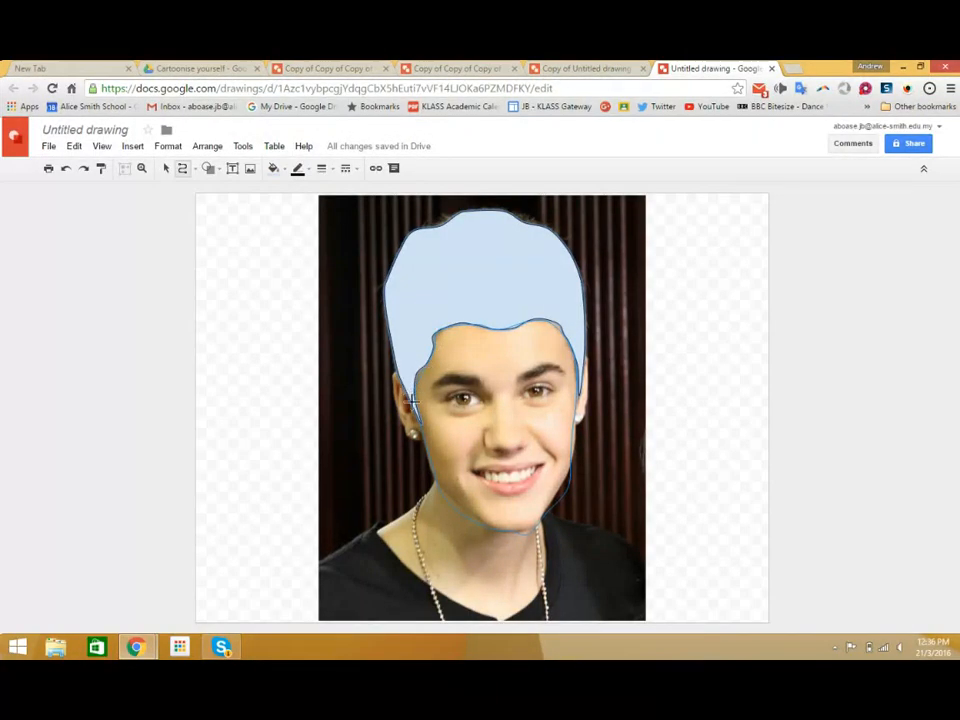
click(412, 381)
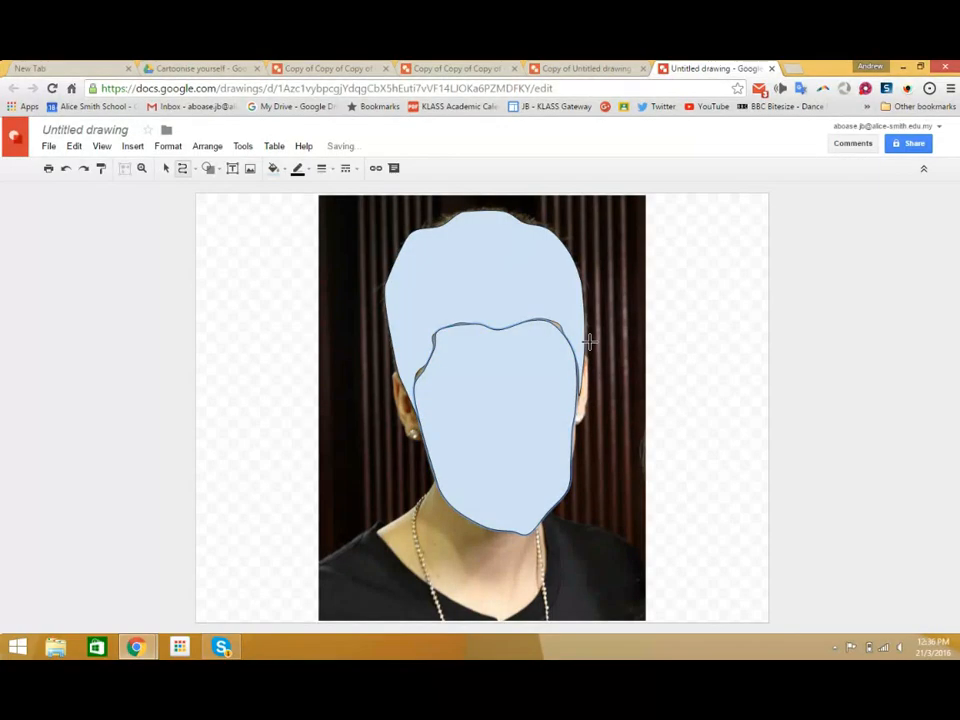
- Switch to the "Copy of Untitled drawing" version and make the hair shape's fill transparent
click(589, 69)
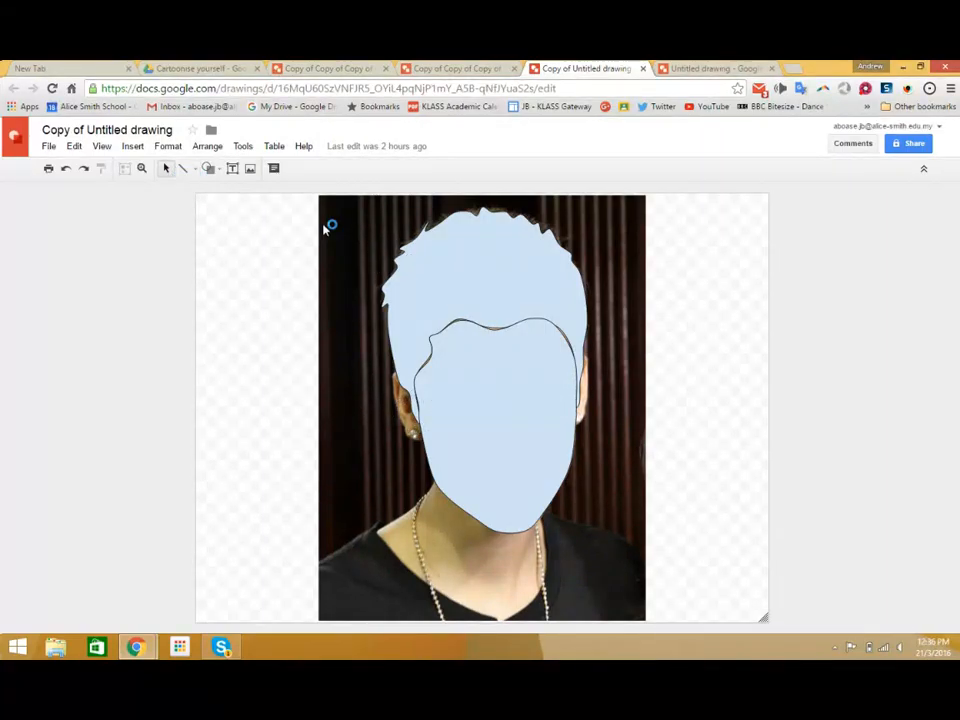
click(474, 264)
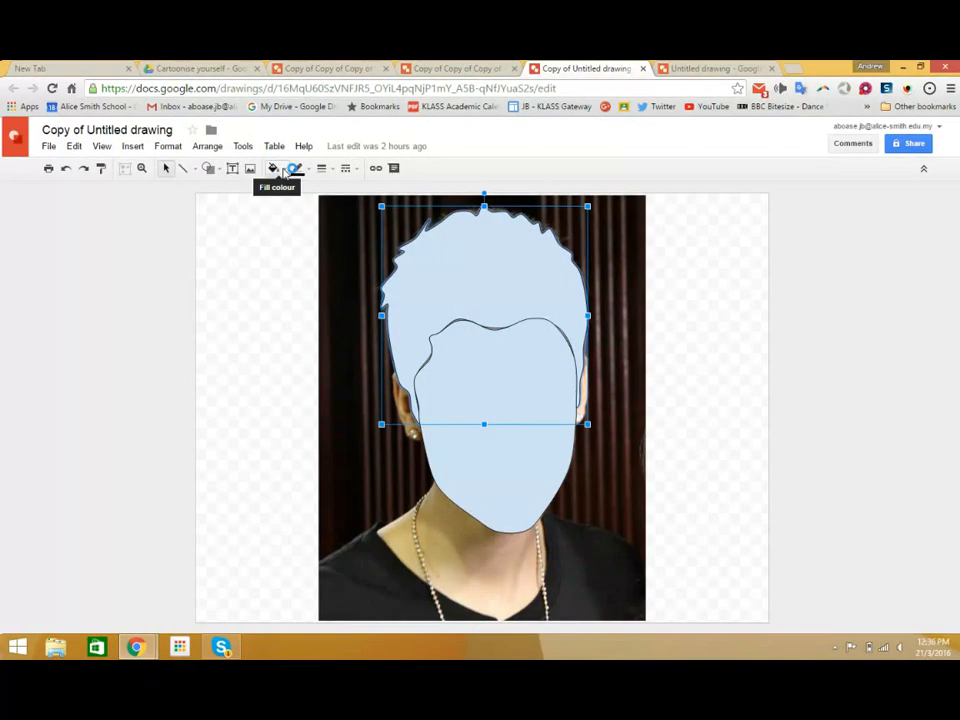
click(284, 170)
click(312, 197)
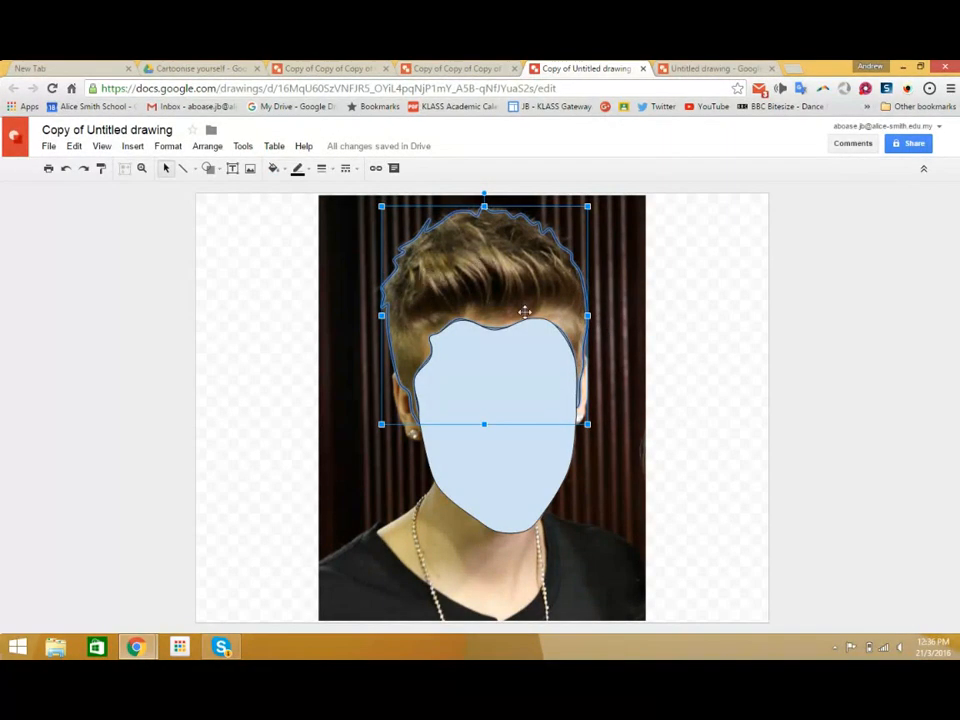
- Make the face shape's fill transparent and deselect it
click(518, 462)
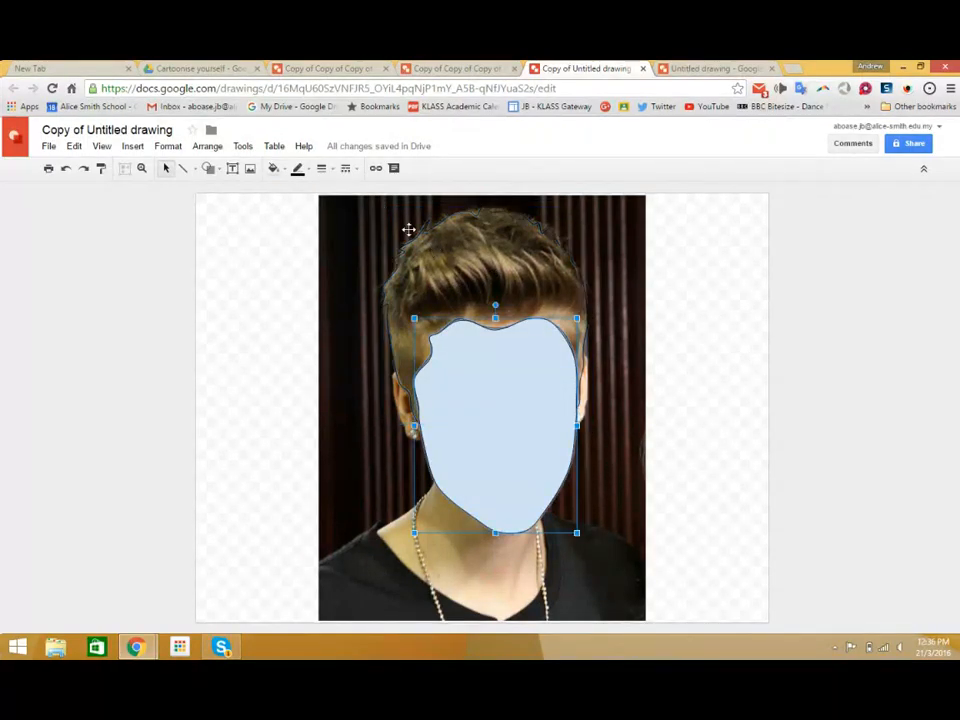
click(287, 173)
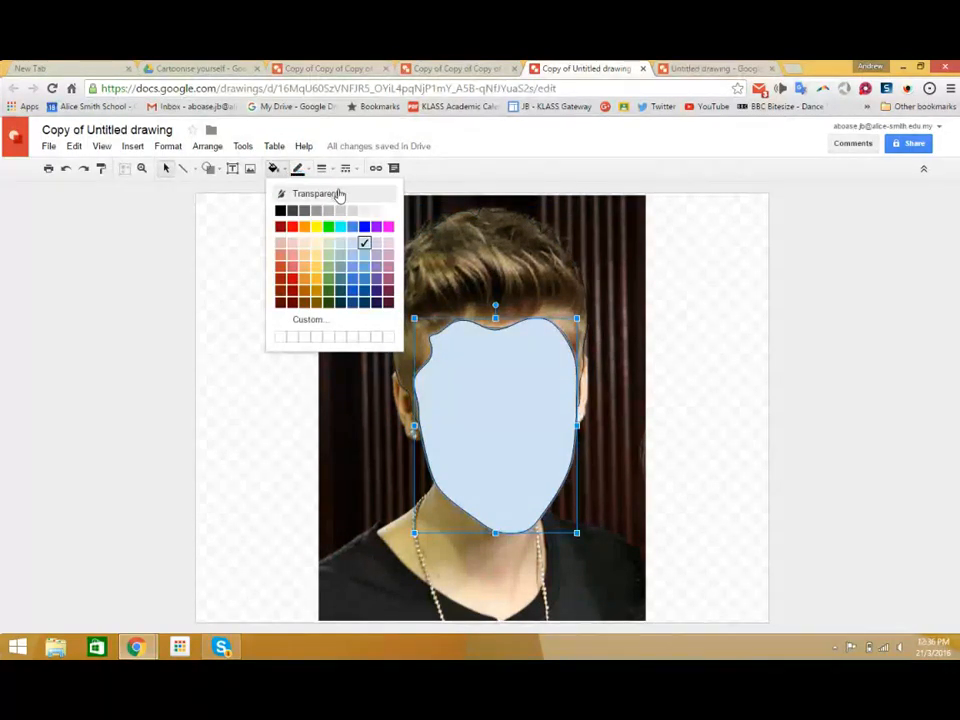
click(336, 195)
click(735, 309)
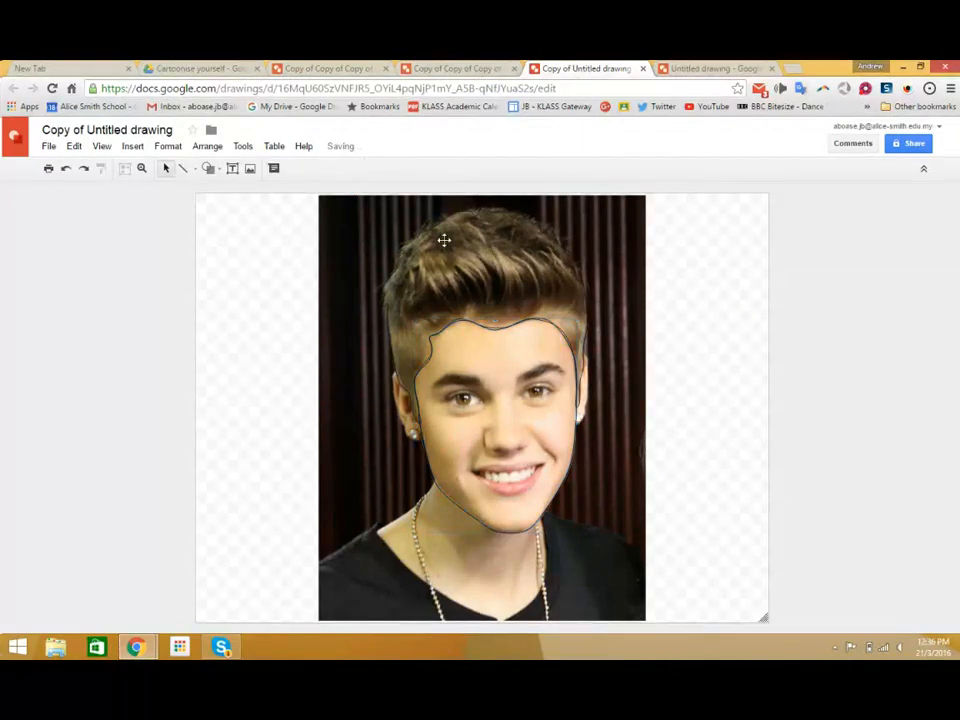
- Move the photo away from the outlines and back beneath them, and realign the face and hair outlines over it
drag(617, 403, 898, 403)
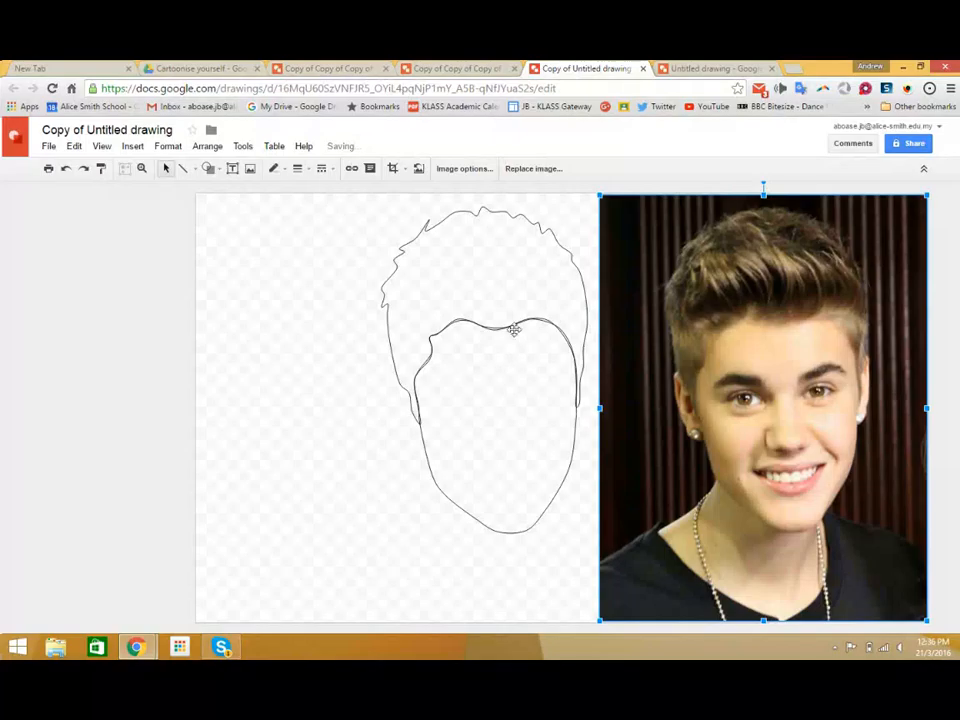
drag(830, 364, 574, 369)
click(541, 384)
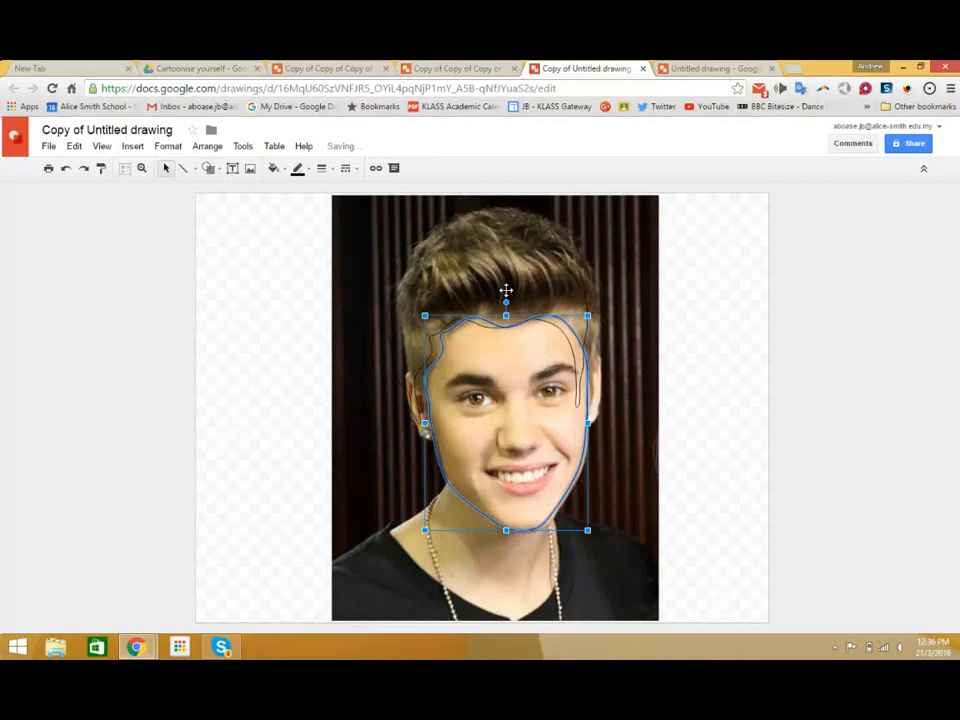
mouse_move(506, 292)
mouse_down()
mouse_move(510, 276)
mouse_move(519, 278)
mouse_up()
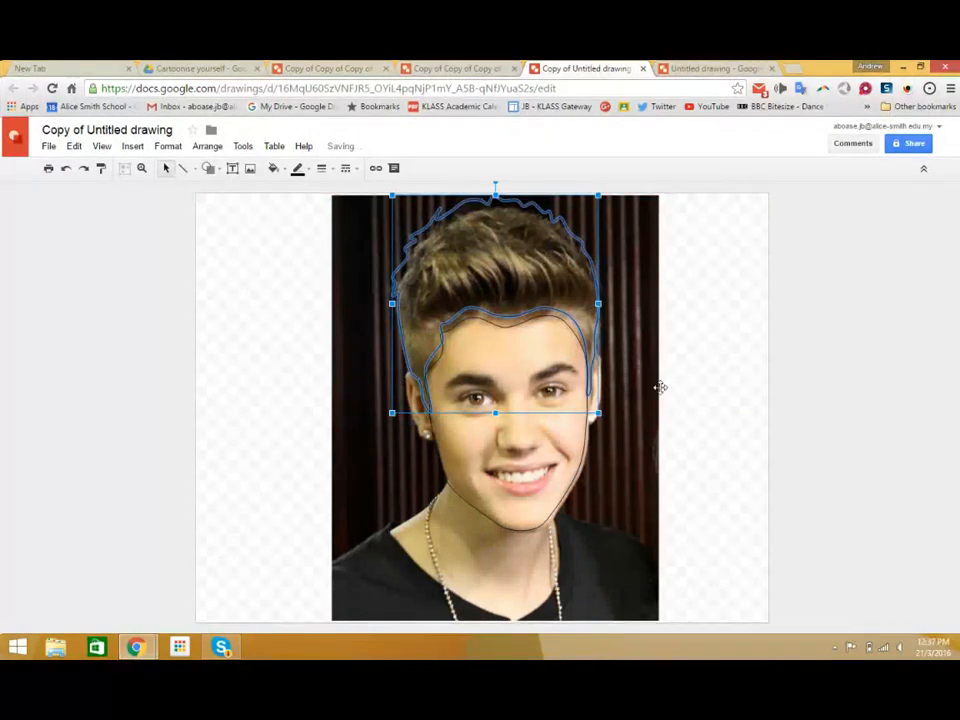
click(708, 385)
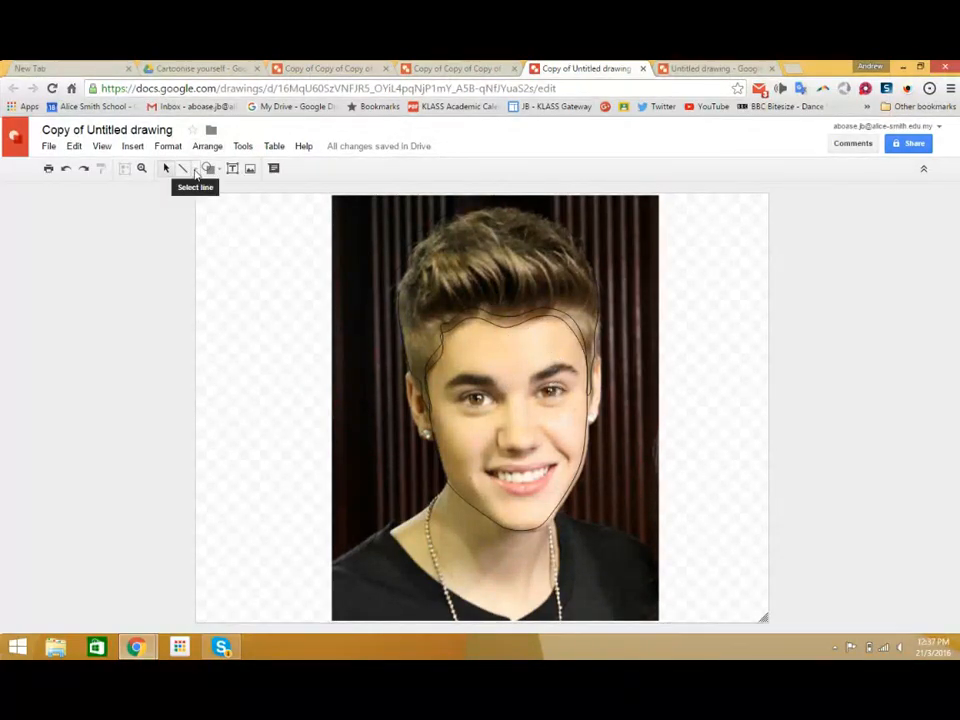
- Trace the eyebrow on the picture's left as a closed shape with the Curve tool, undoing the open first attempt
click(196, 174)
click(212, 265)
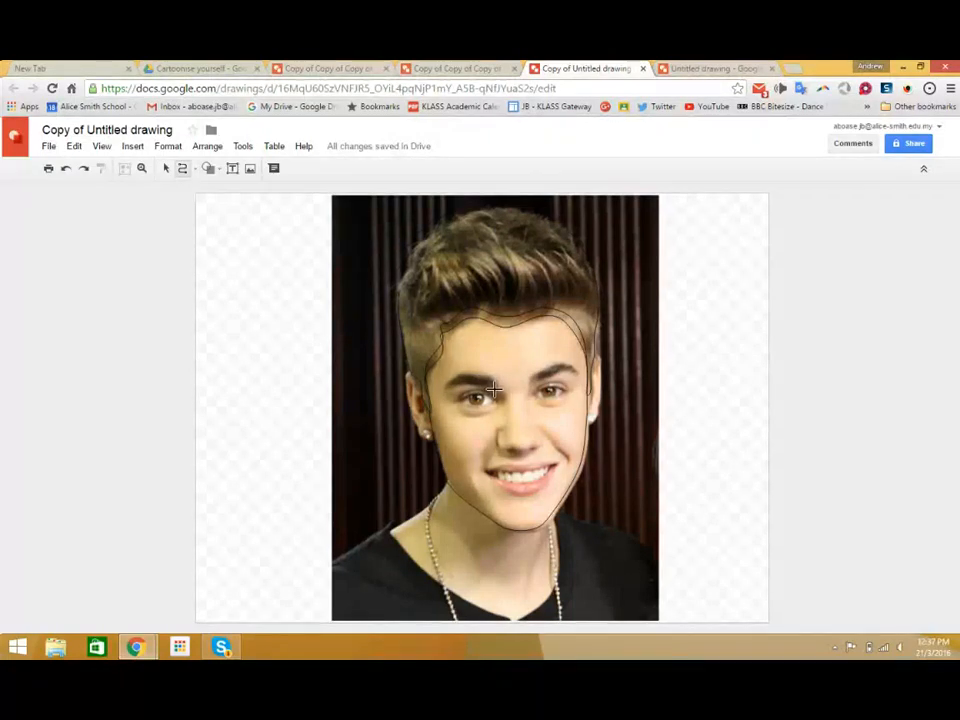
click(489, 384)
double_click(450, 378)
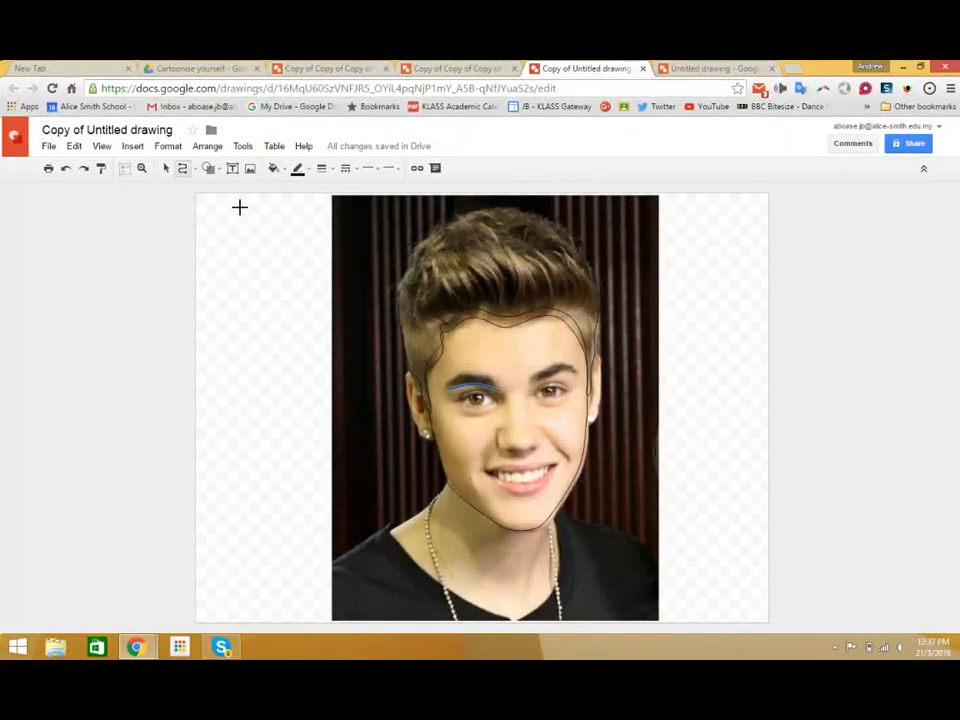
click(66, 168)
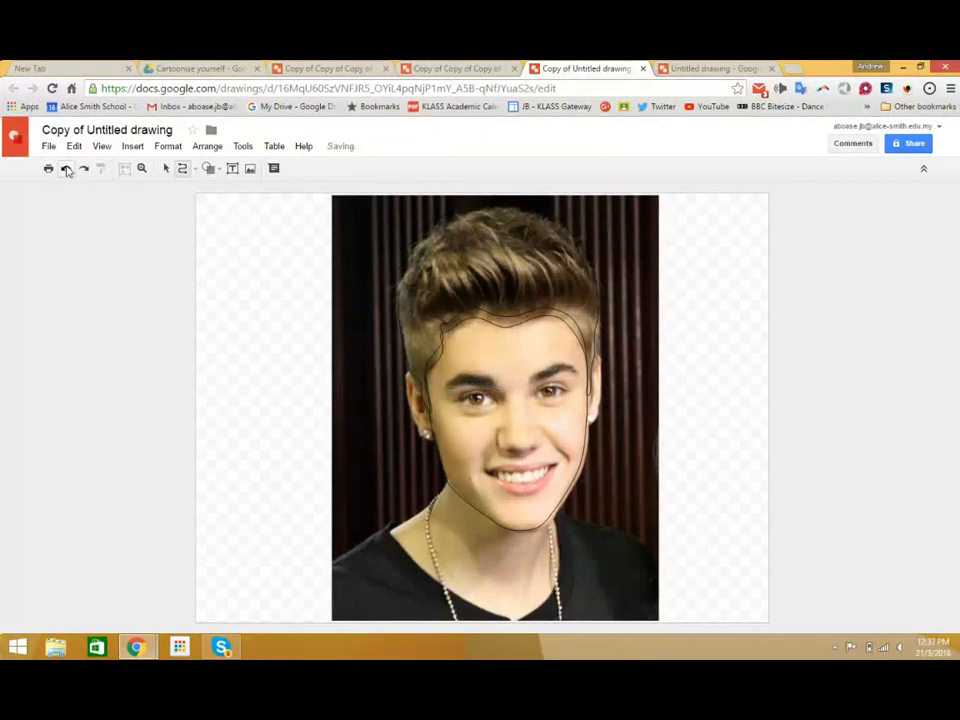
click(496, 389)
click(475, 382)
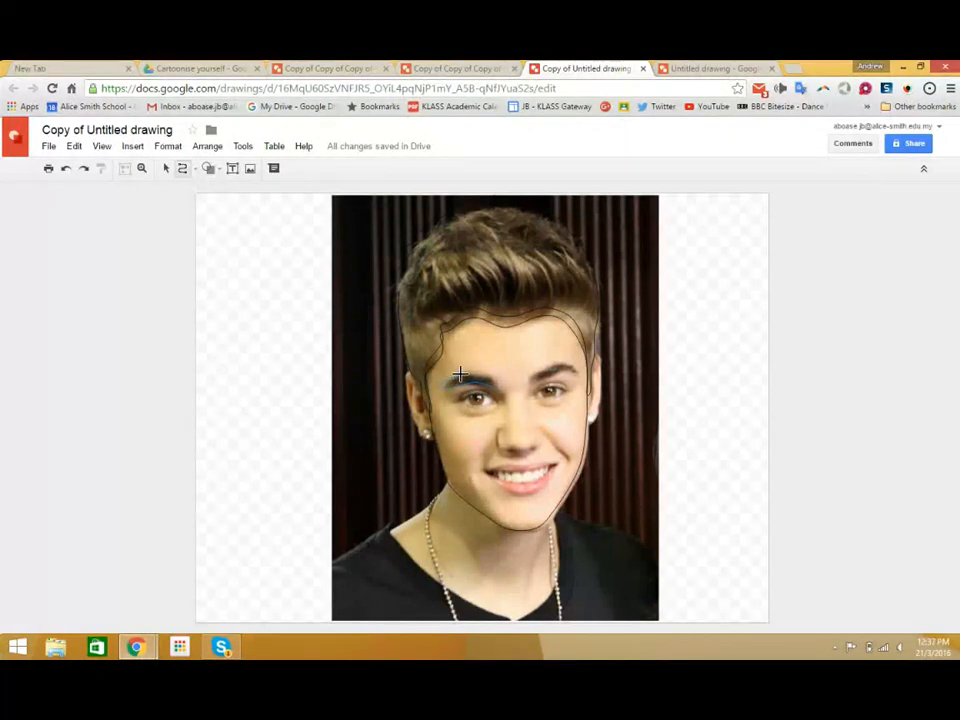
double_click(497, 387)
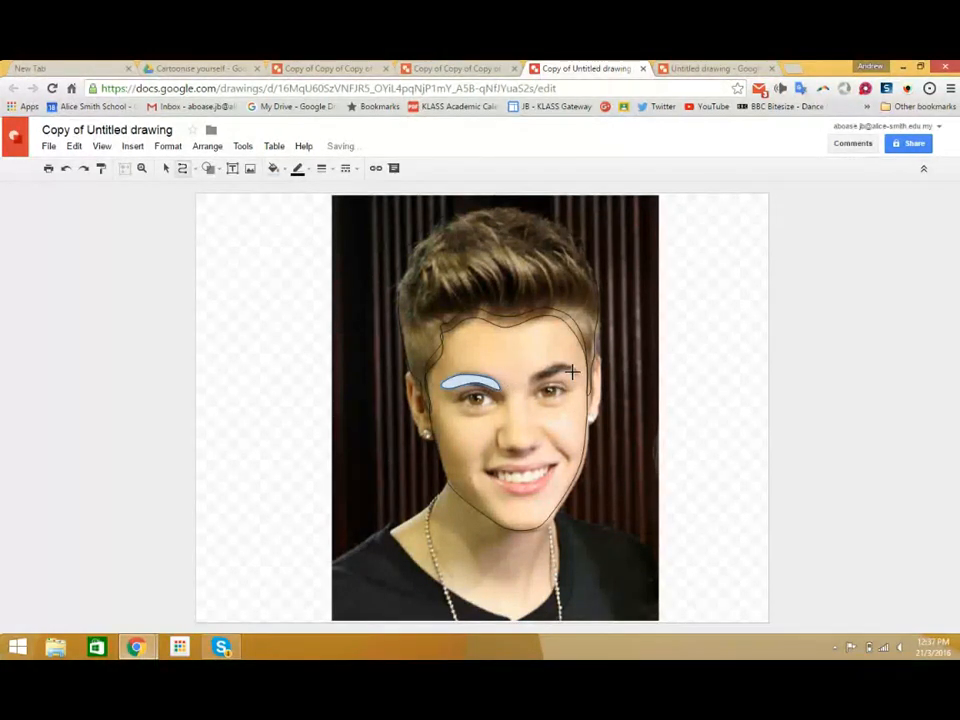
- Trace the eyebrow on the picture's right and the eye on its left as closed curves
click(531, 381)
click(579, 375)
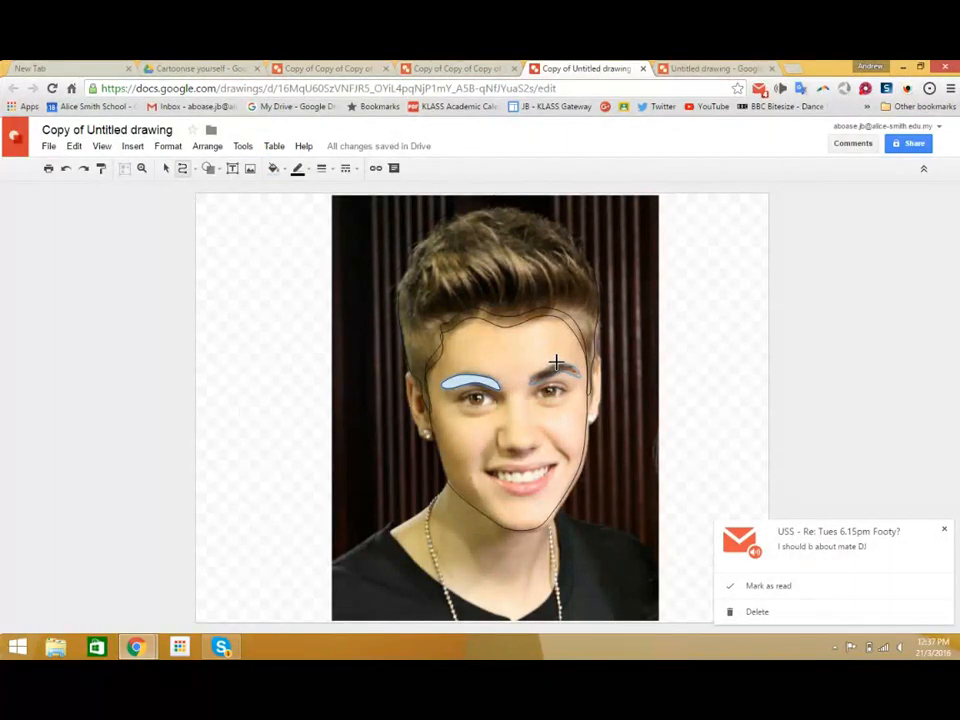
click(532, 377)
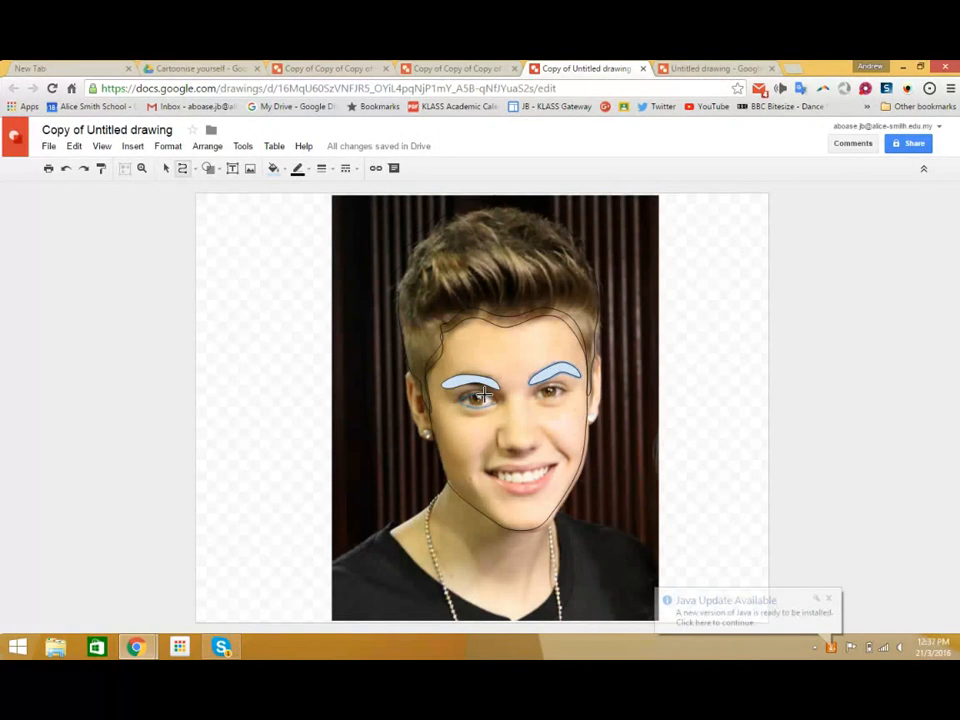
drag(457, 391, 501, 409)
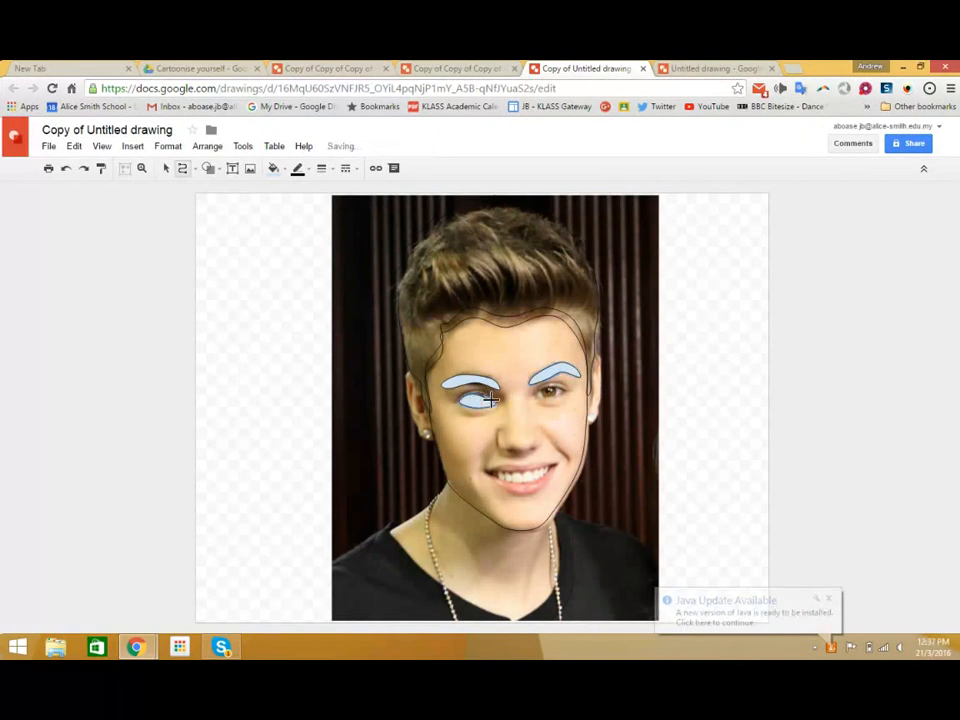
- Trace the shaded strip along the picture's left side of the face as a closed curve from the hairline to the chin
click(450, 337)
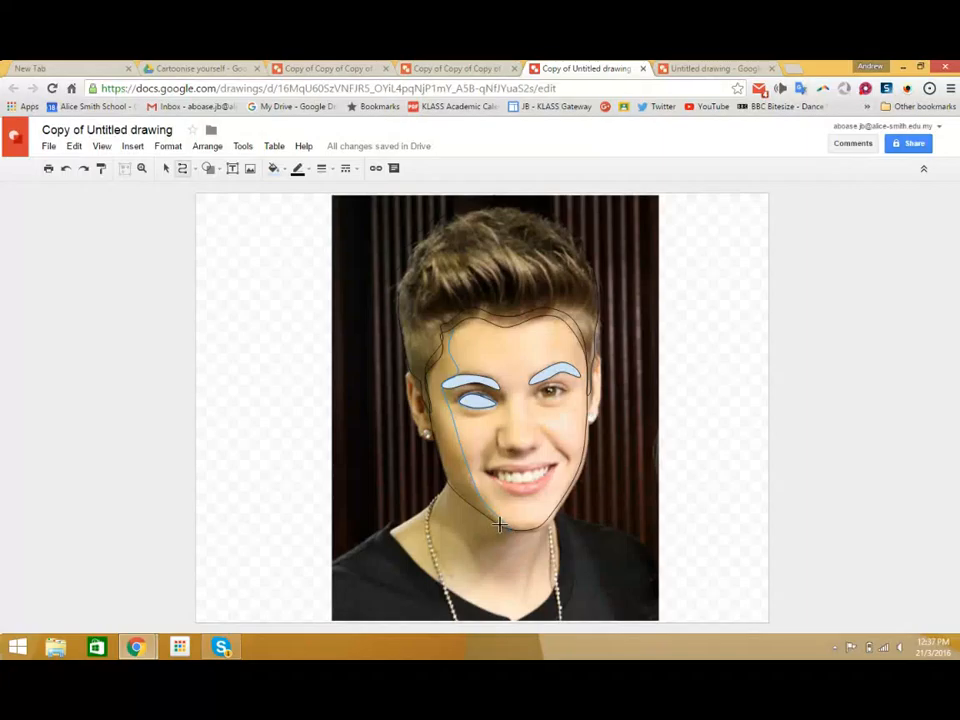
click(442, 470)
click(447, 330)
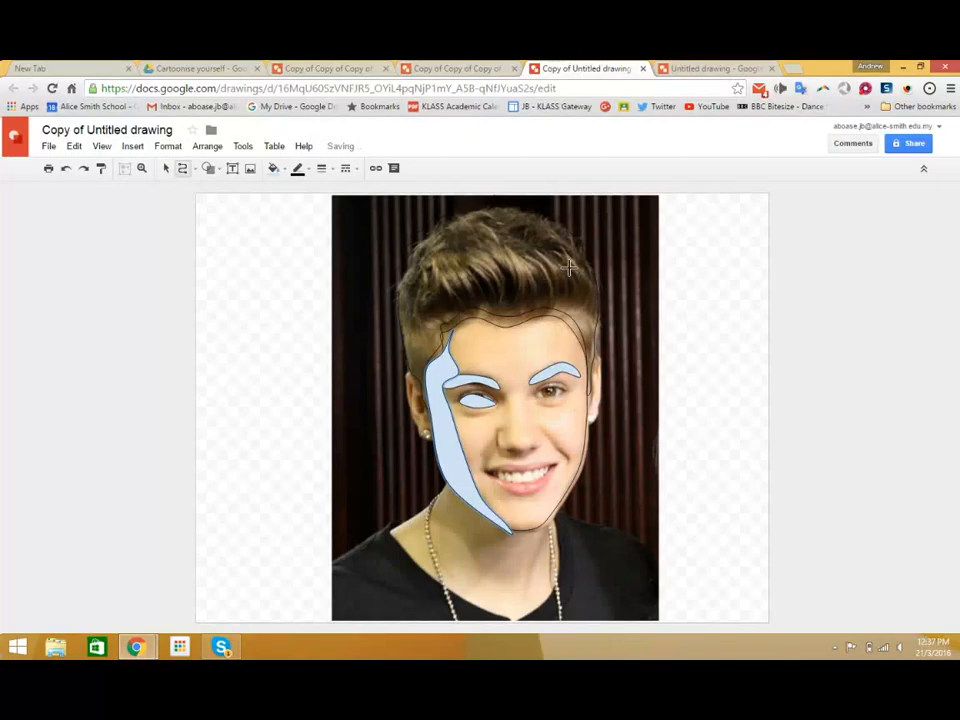
- View the more fully traced version of the portrait and return to the drawing in progress
click(458, 69)
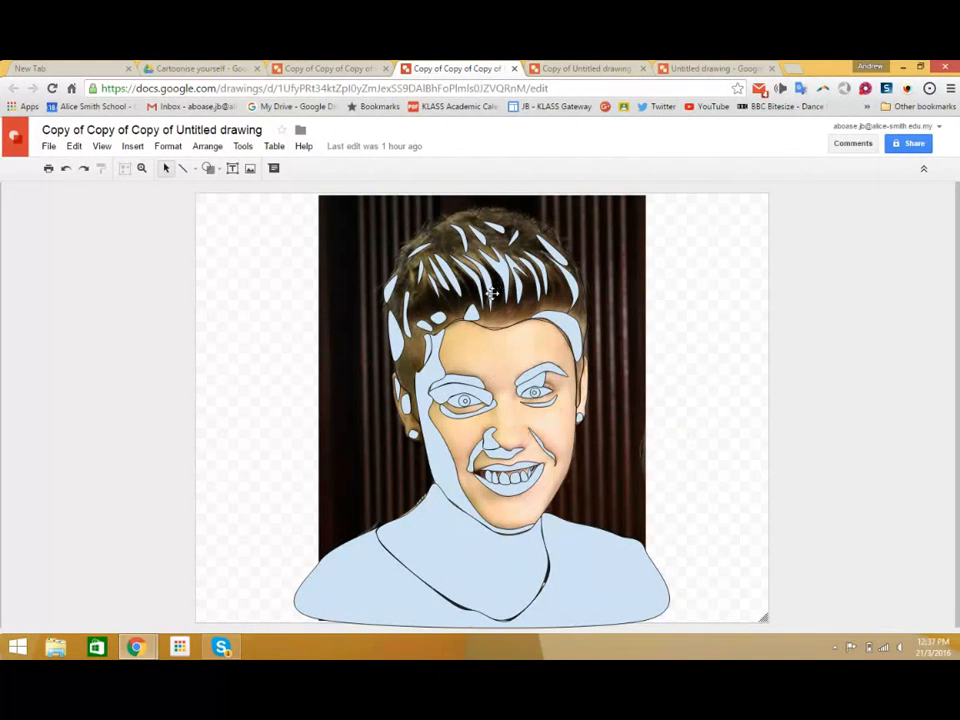
key(ctrl+Tab)
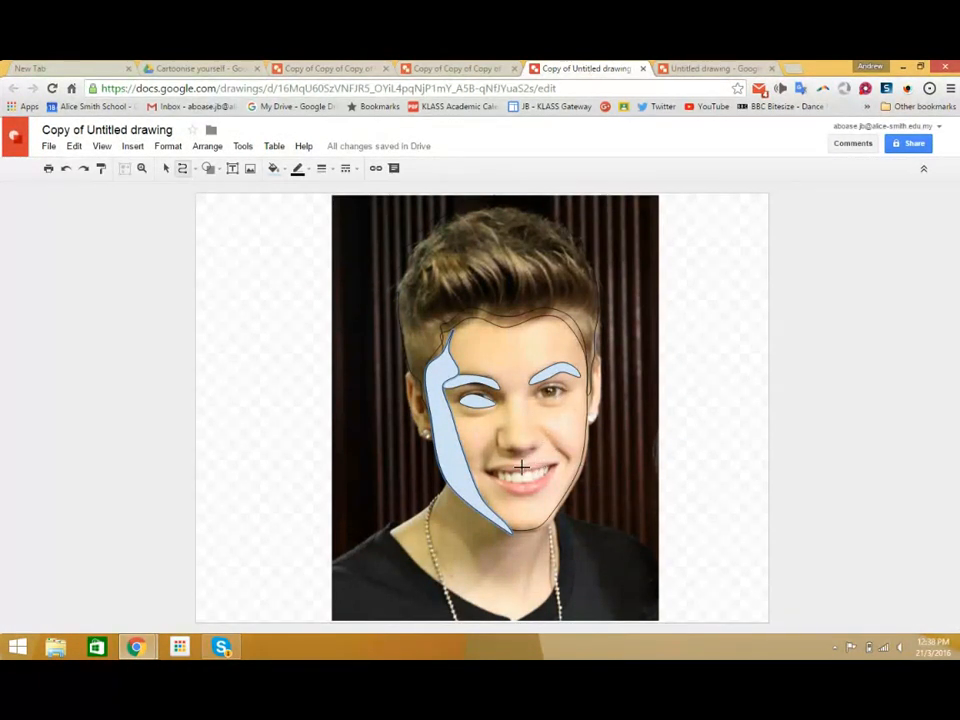
- Switch to the "Copy of Copy of Copy of Untitled drawing" version and fill the lower lip shape with light red
click(457, 70)
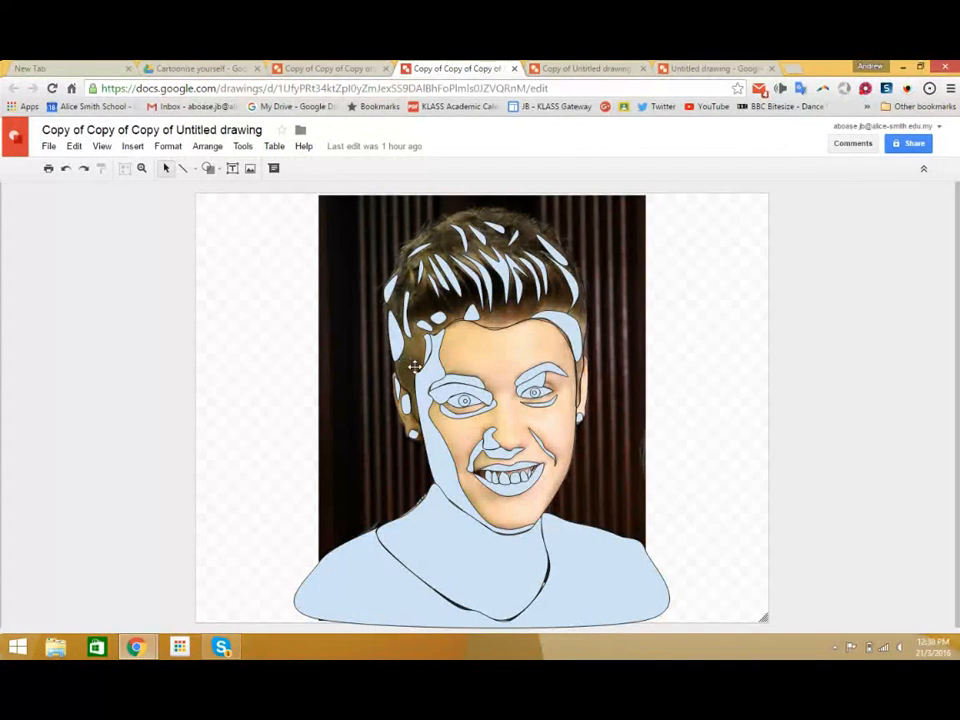
click(512, 490)
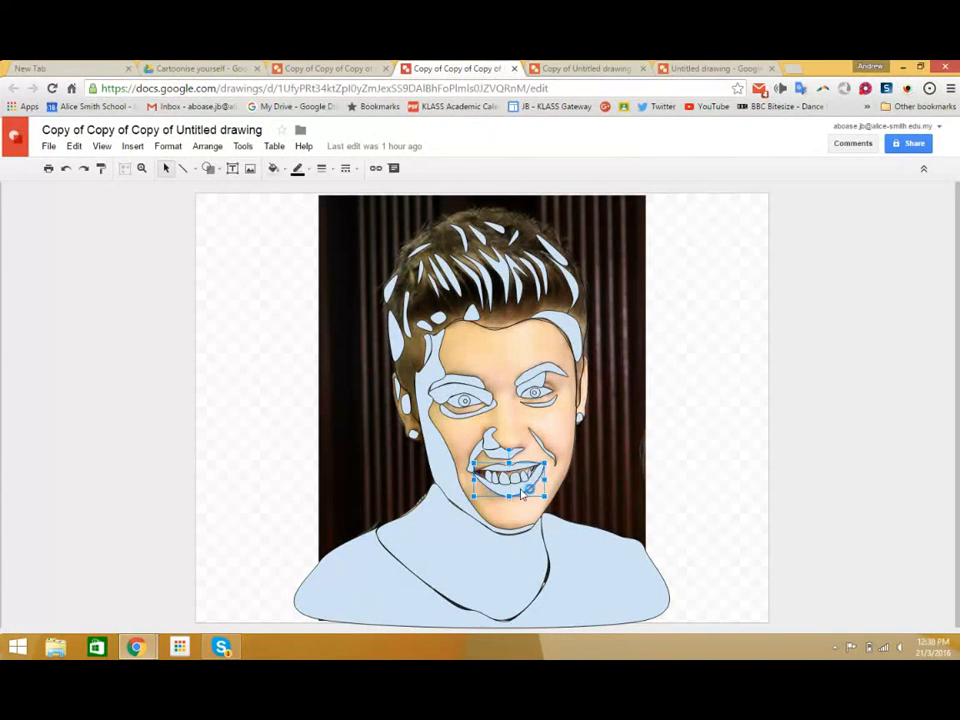
click(273, 168)
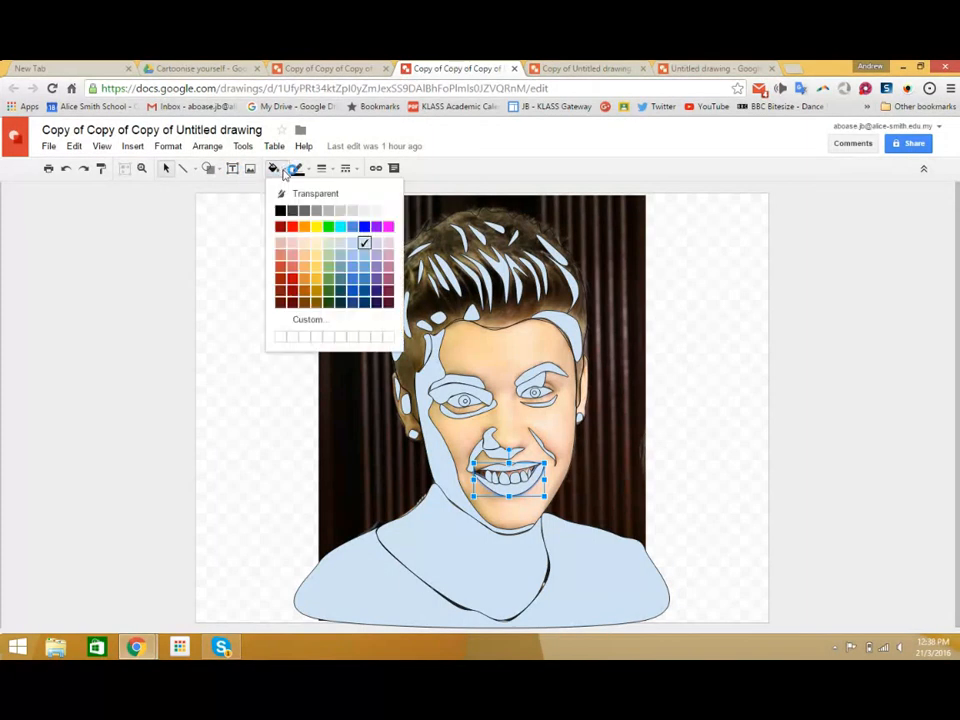
click(292, 272)
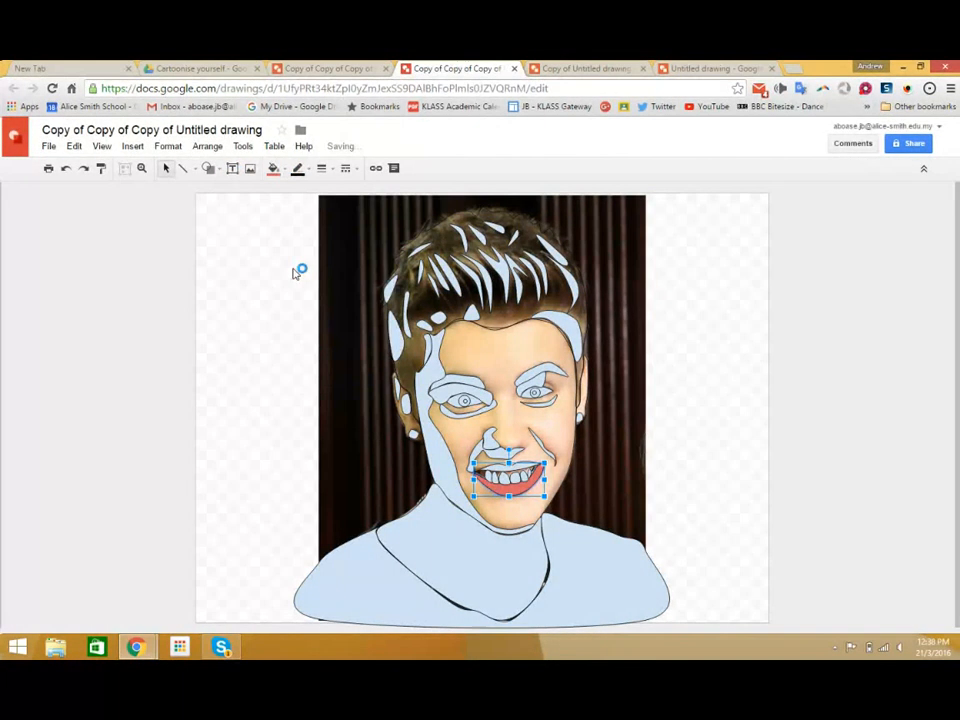
- Fill the upper lip shape with the same light red as the lower lip
click(519, 465)
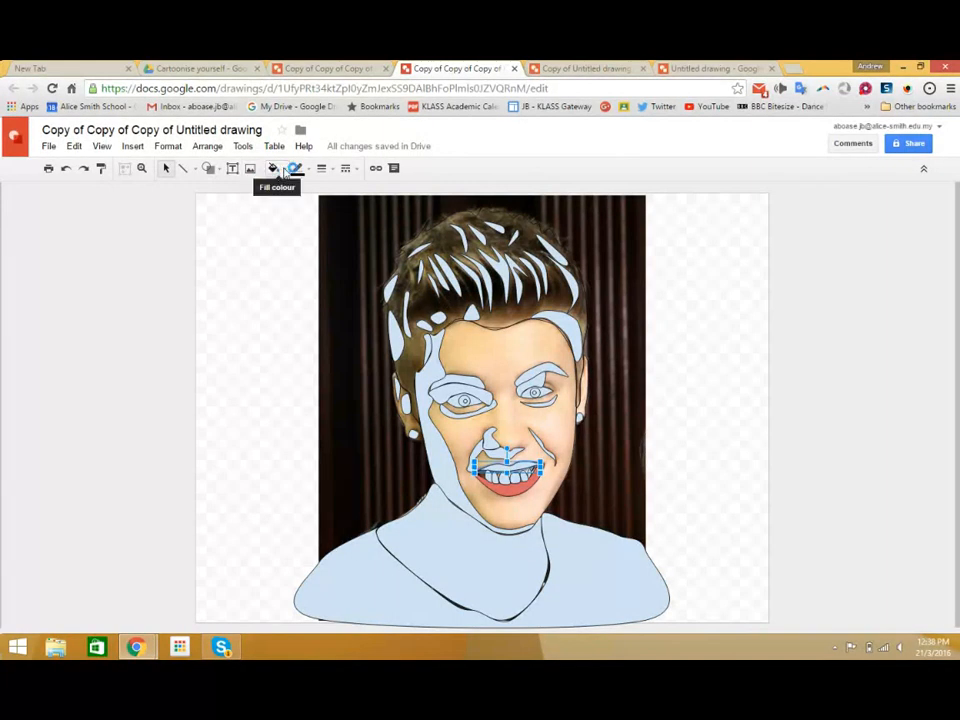
click(284, 170)
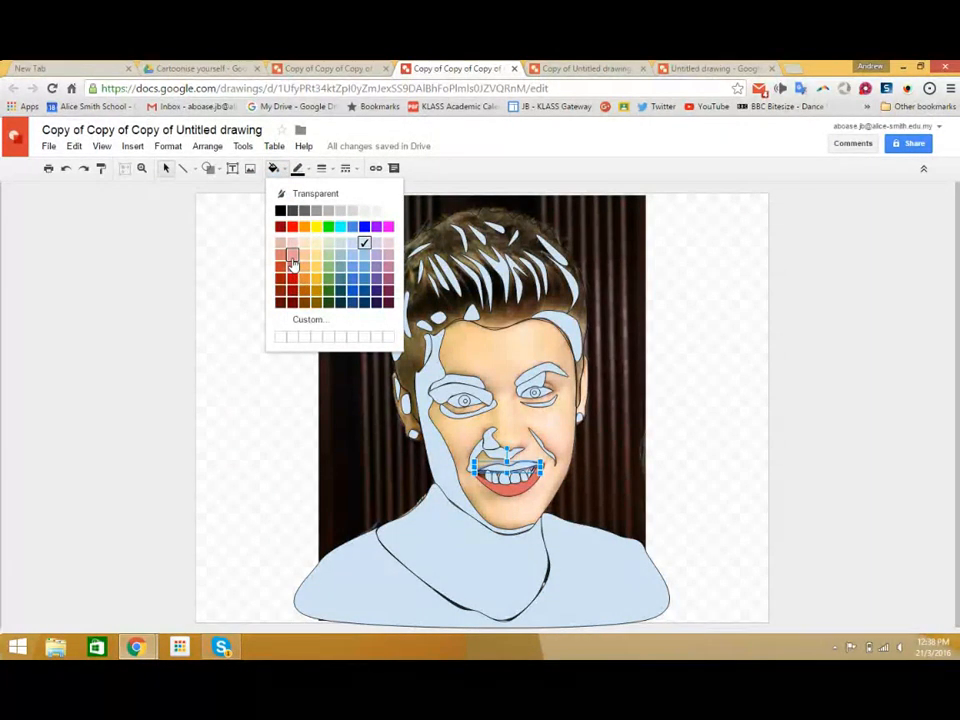
click(292, 262)
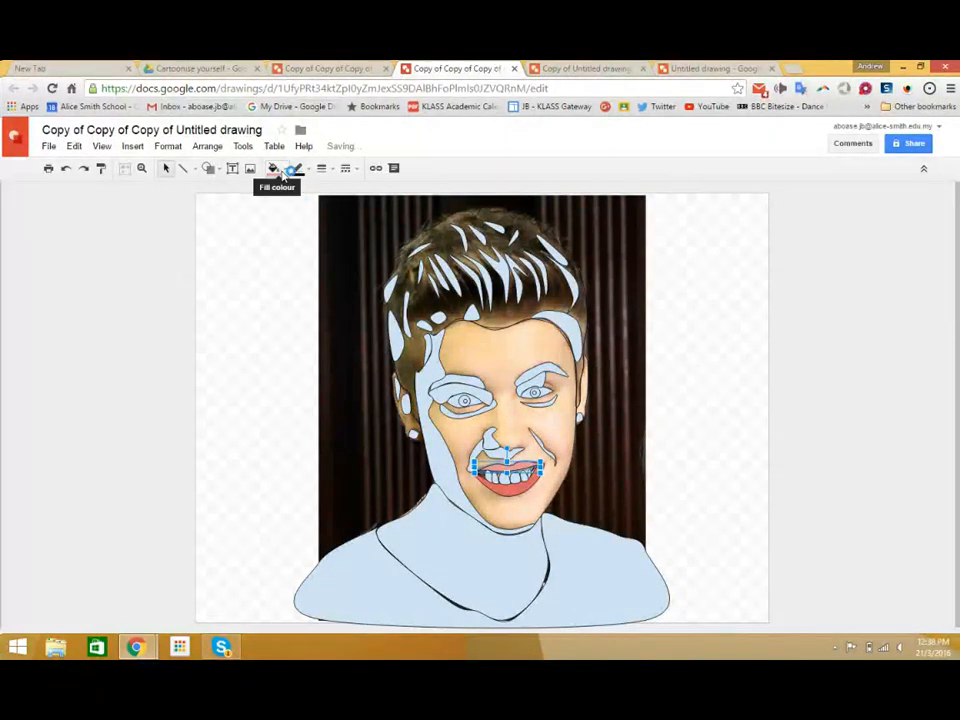
click(285, 171)
click(292, 258)
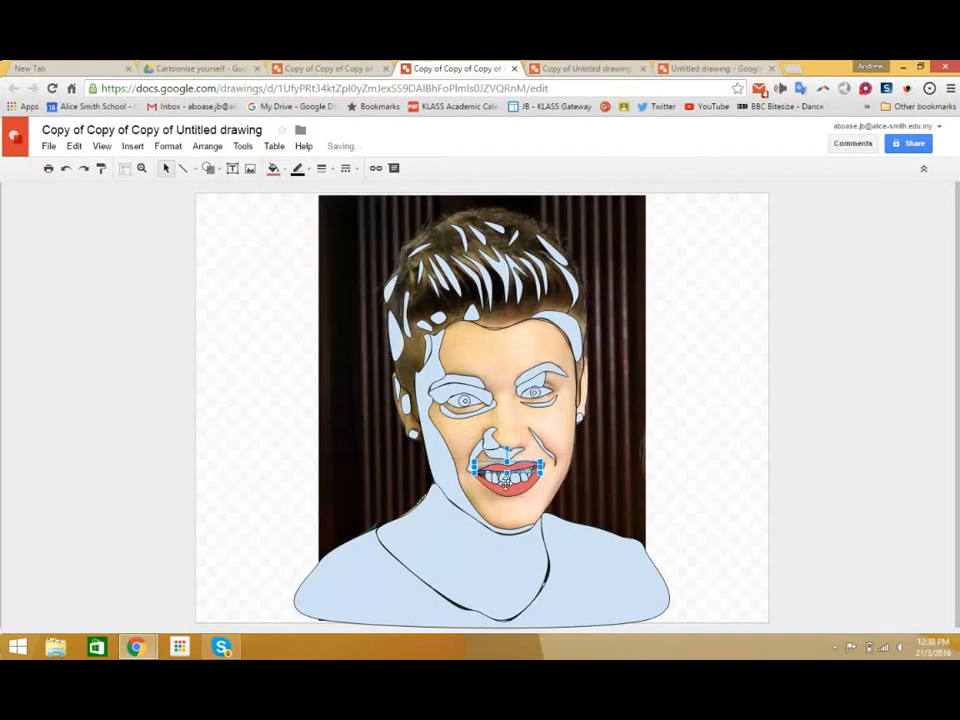
- Fill one front tooth and the eyeball shape of the eye on the picture's left with white
click(278, 169)
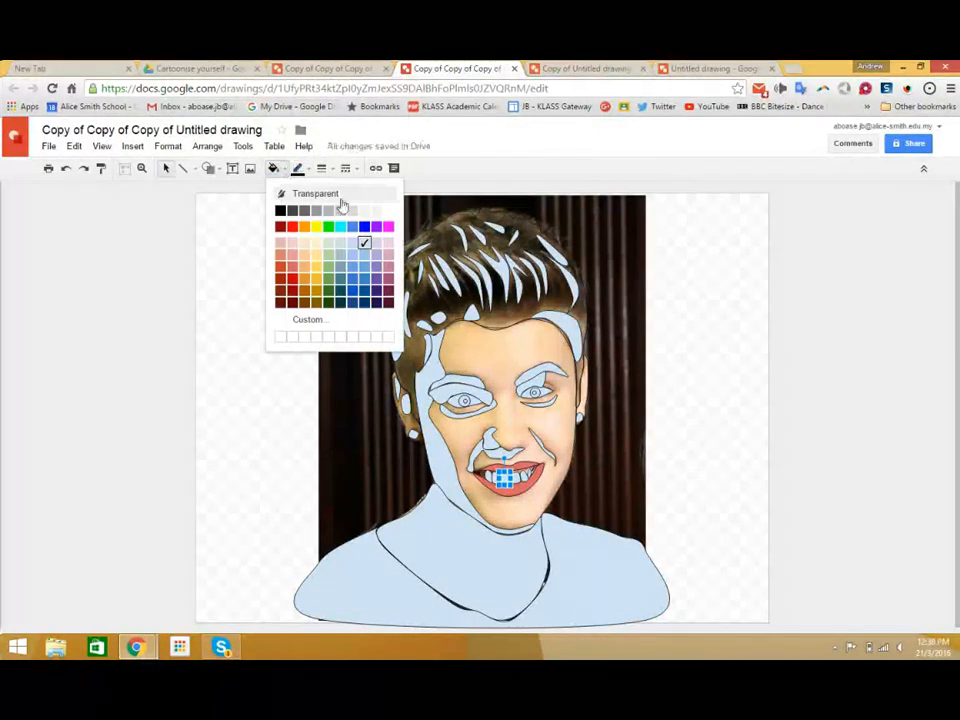
click(388, 210)
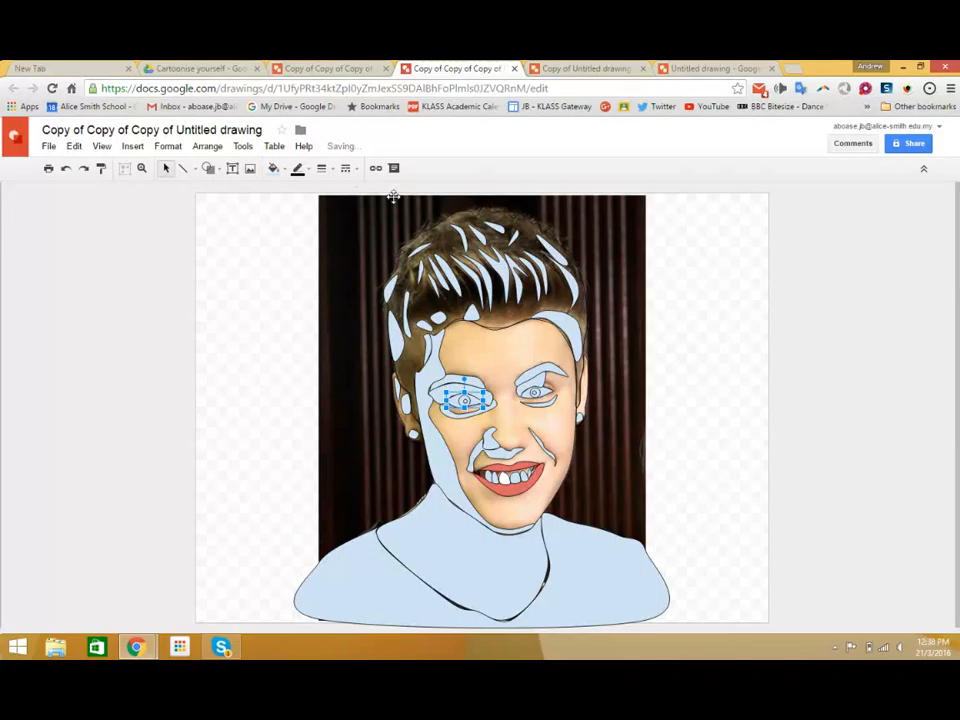
click(281, 169)
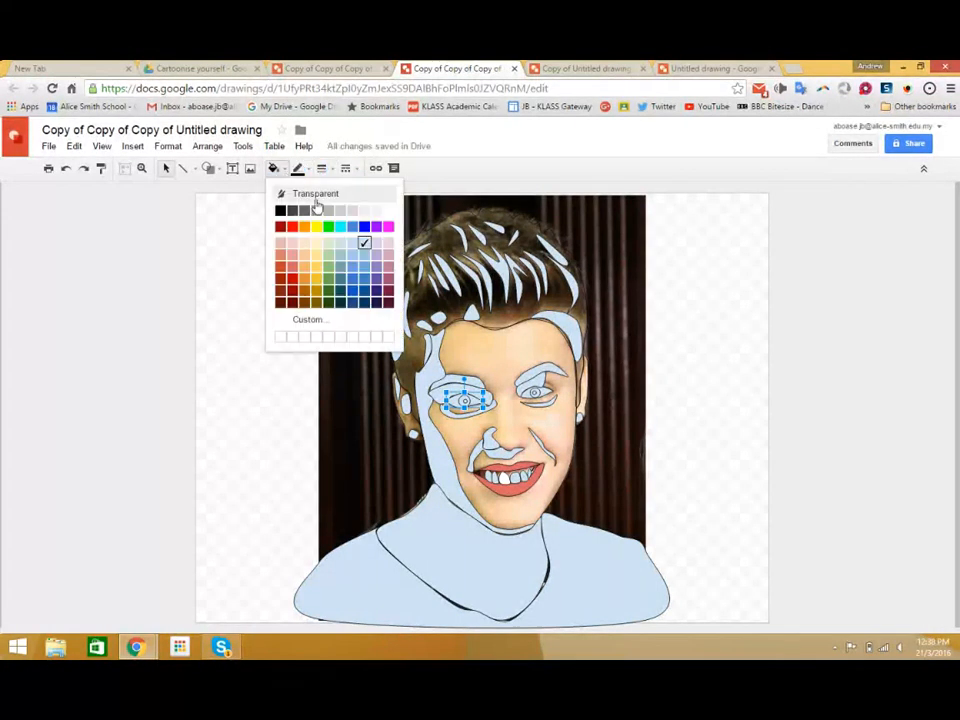
click(388, 212)
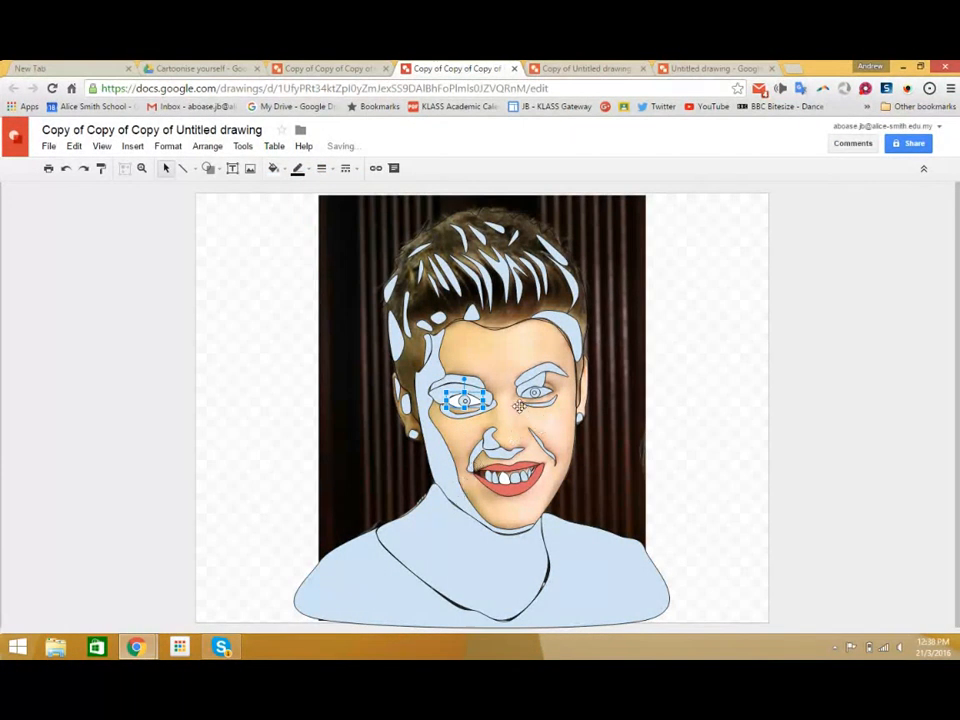
- Fill the face shape with pale orange and select the shaded strip along the picture's left side of the face
click(499, 343)
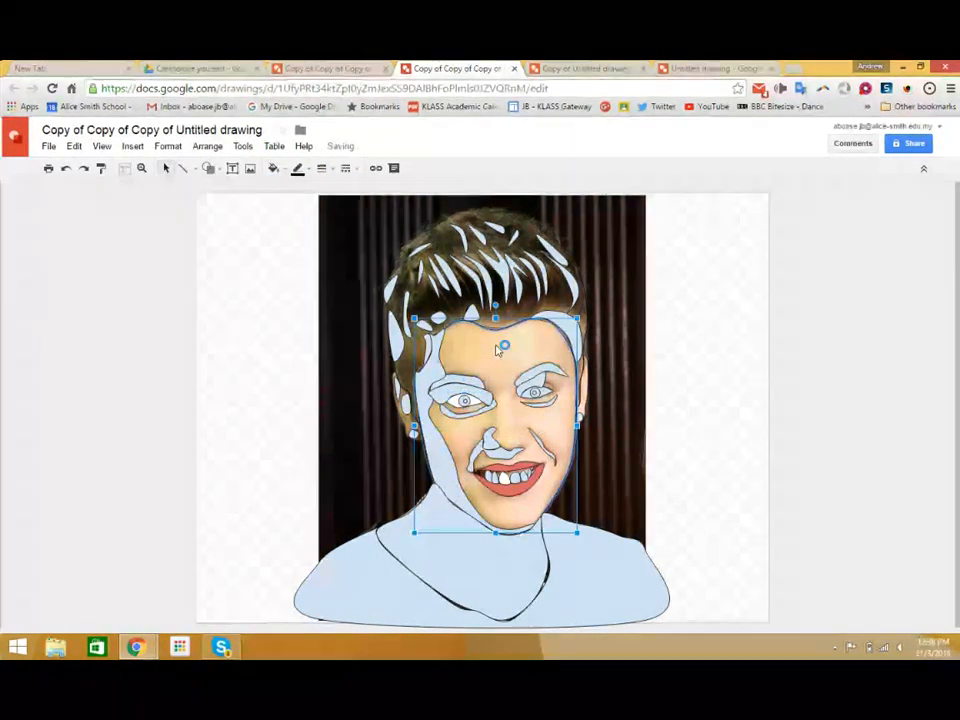
click(274, 169)
click(316, 243)
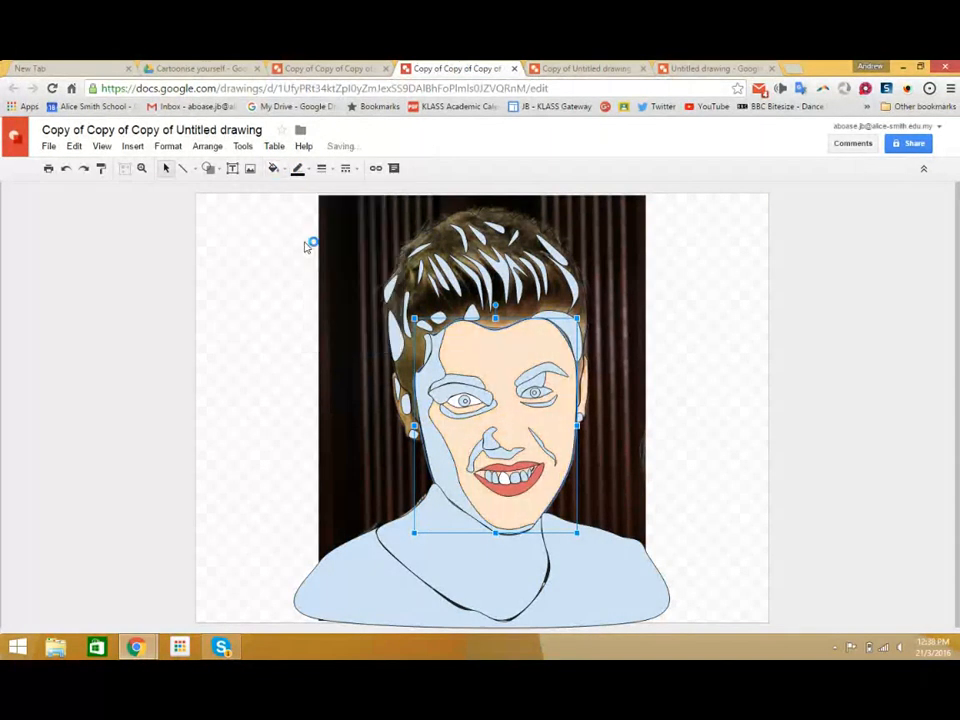
click(445, 458)
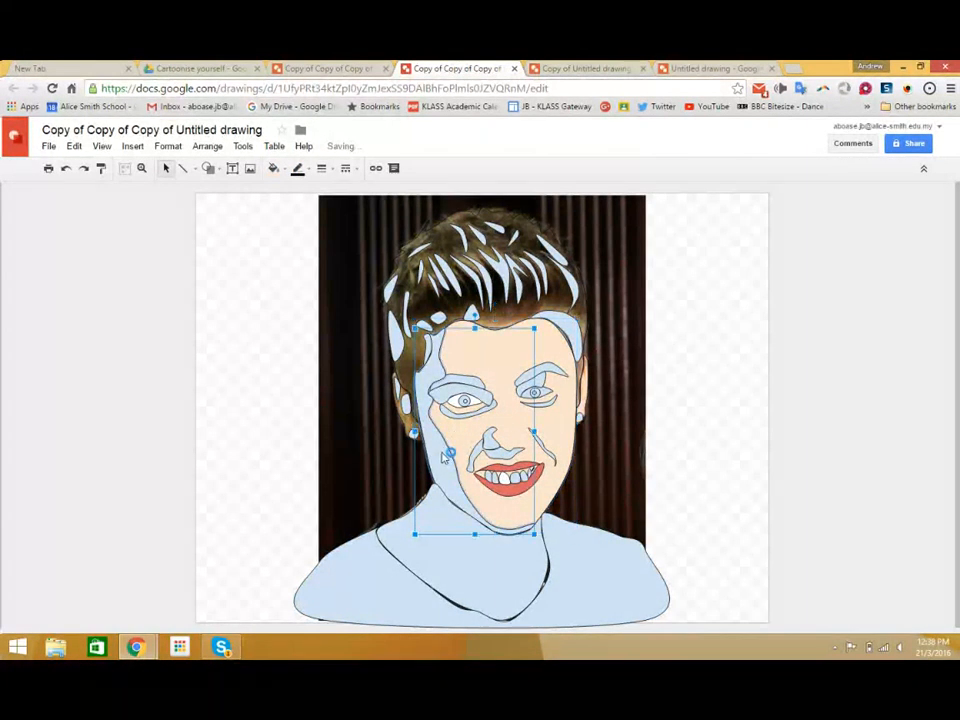
click(276, 169)
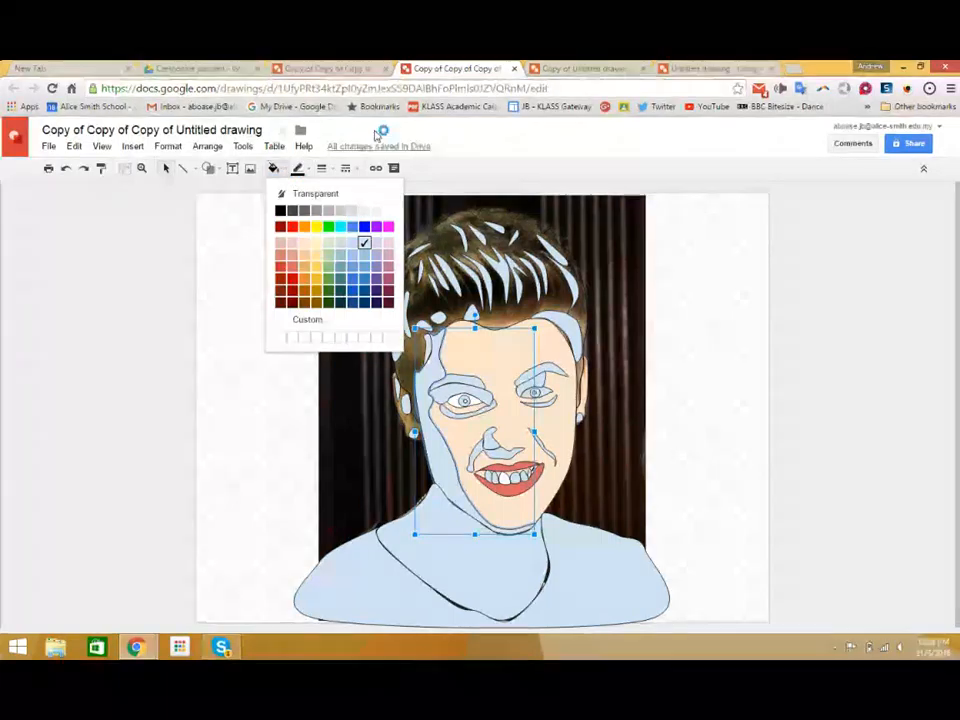
- In "Untitled drawing", move the traced face shape off the photo to its right side, and return to "Copy of Copy of Copy of Untitled drawing"
click(585, 68)
click(715, 68)
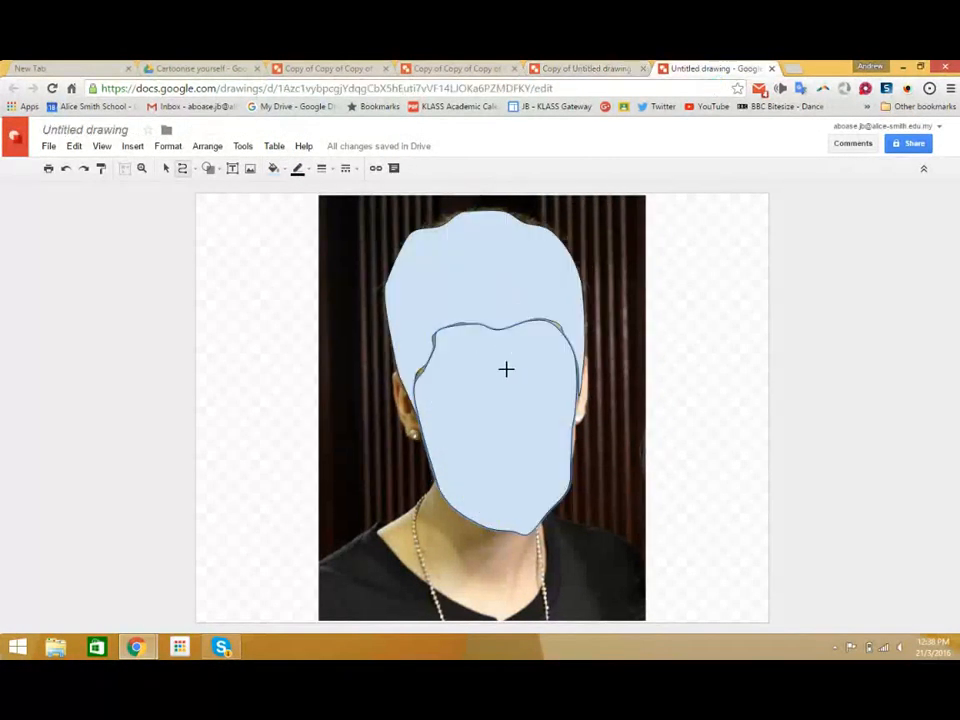
click(167, 168)
click(454, 368)
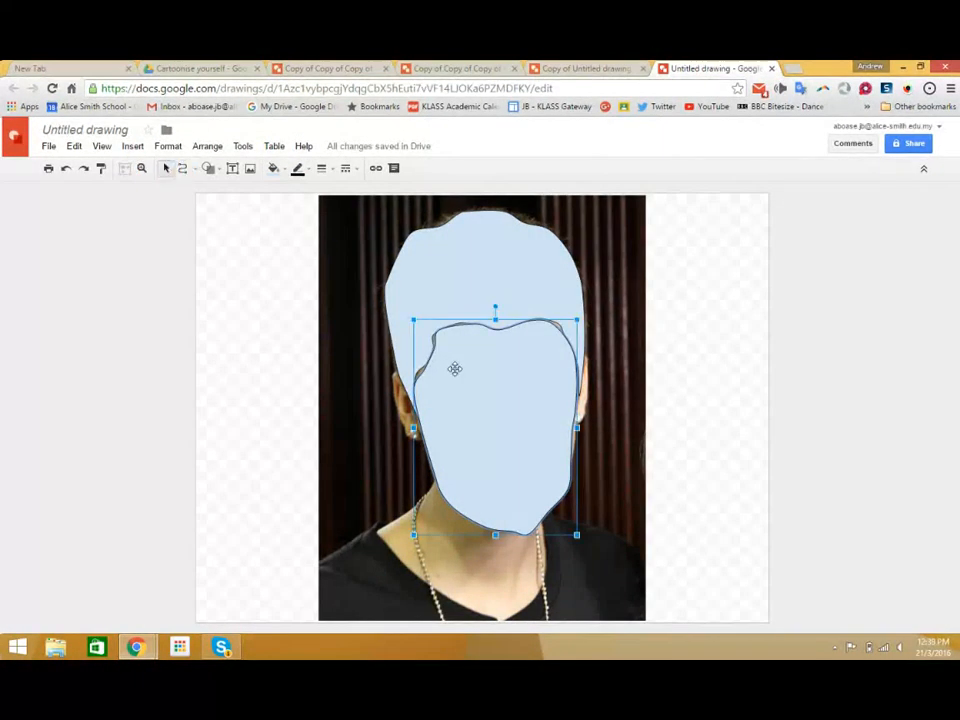
drag(454, 368, 694, 368)
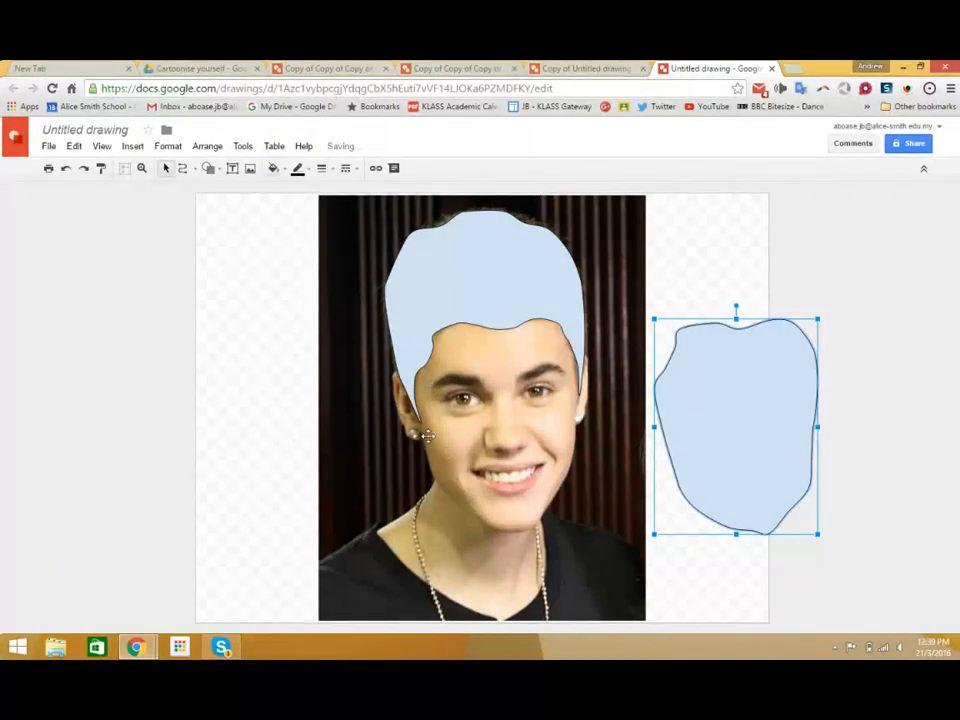
click(437, 68)
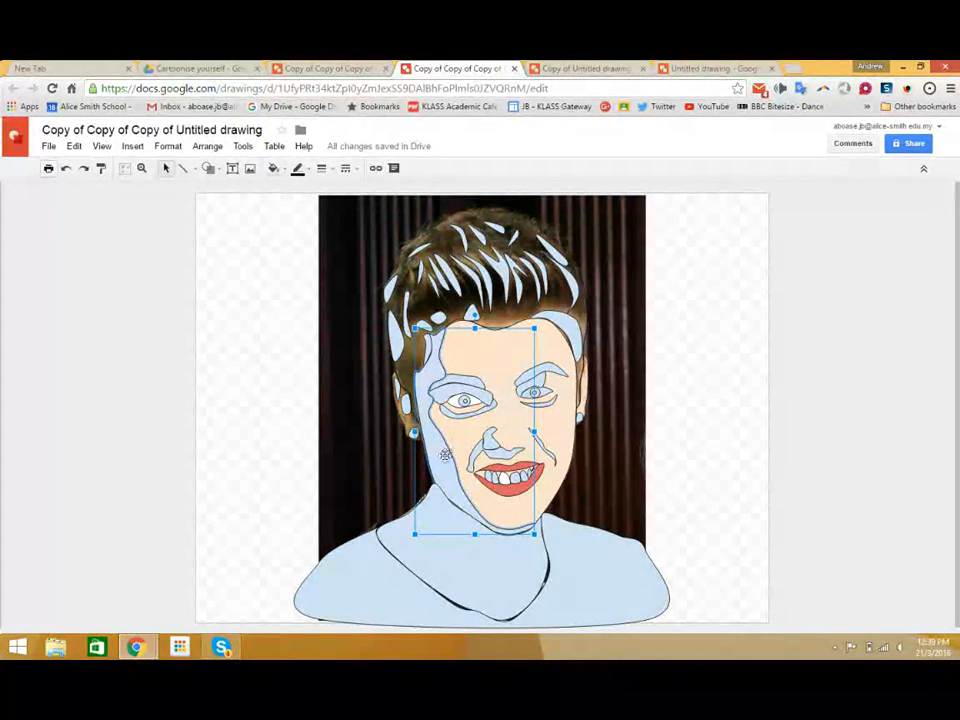
- Fill the shaded strip along the face with light orange and select the background photo
click(273, 168)
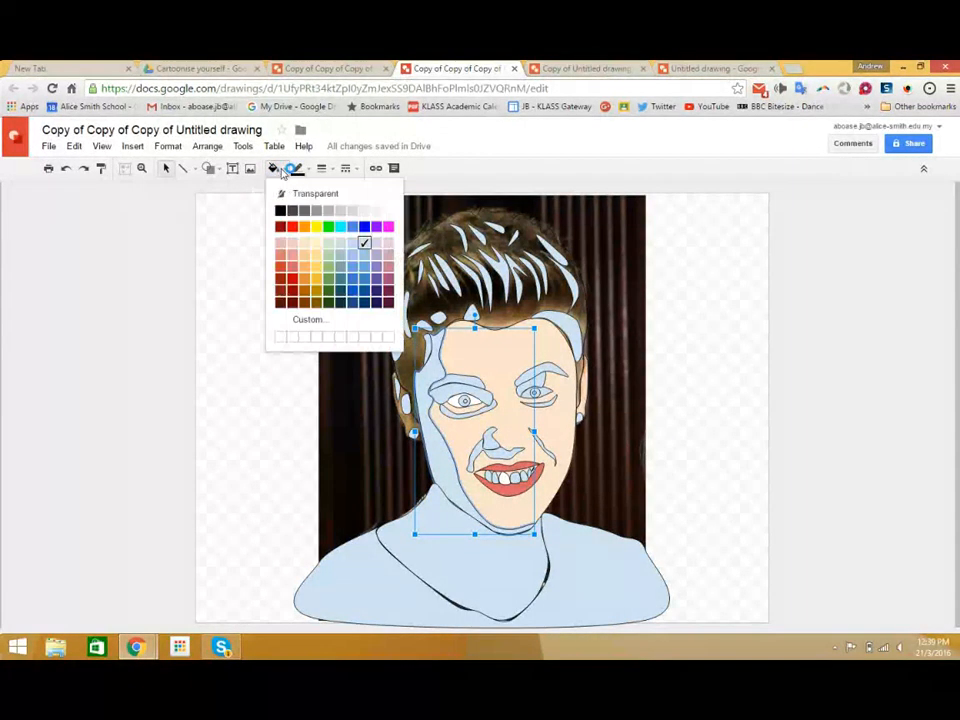
click(305, 258)
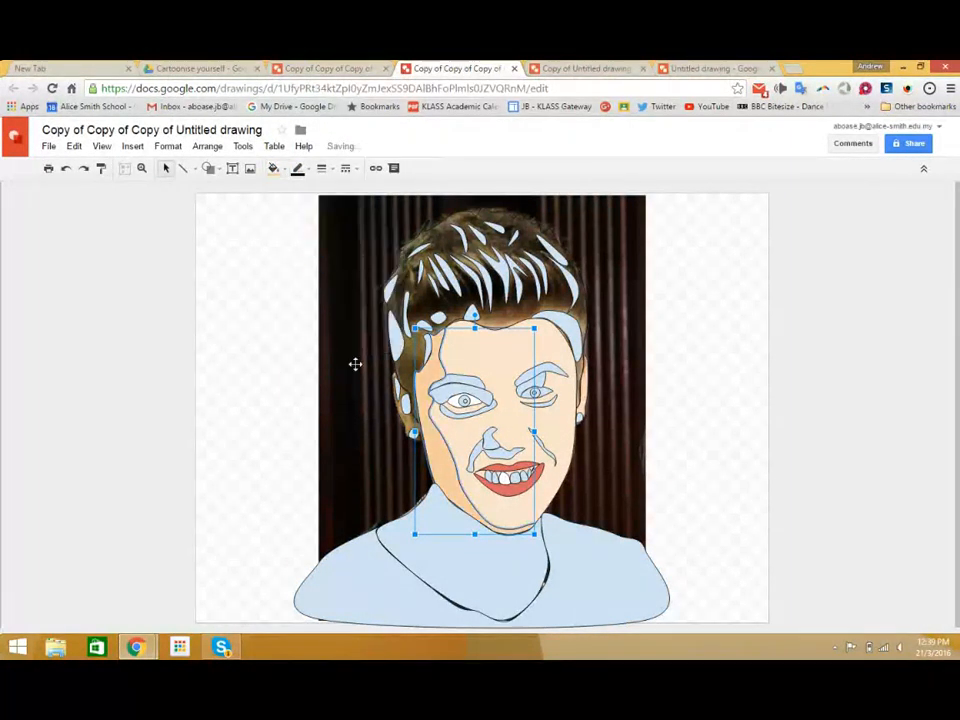
click(391, 486)
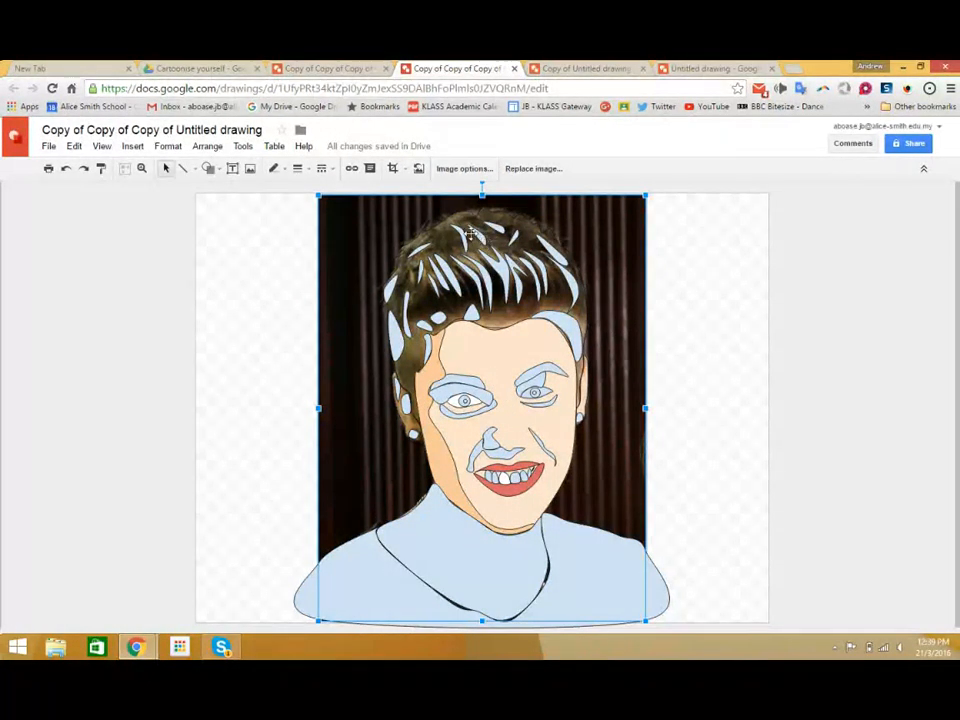
- Switch to the fully coloured "Copy of Copy of Copy of Copy of Untitled drawing" and delete the background photo
click(341, 70)
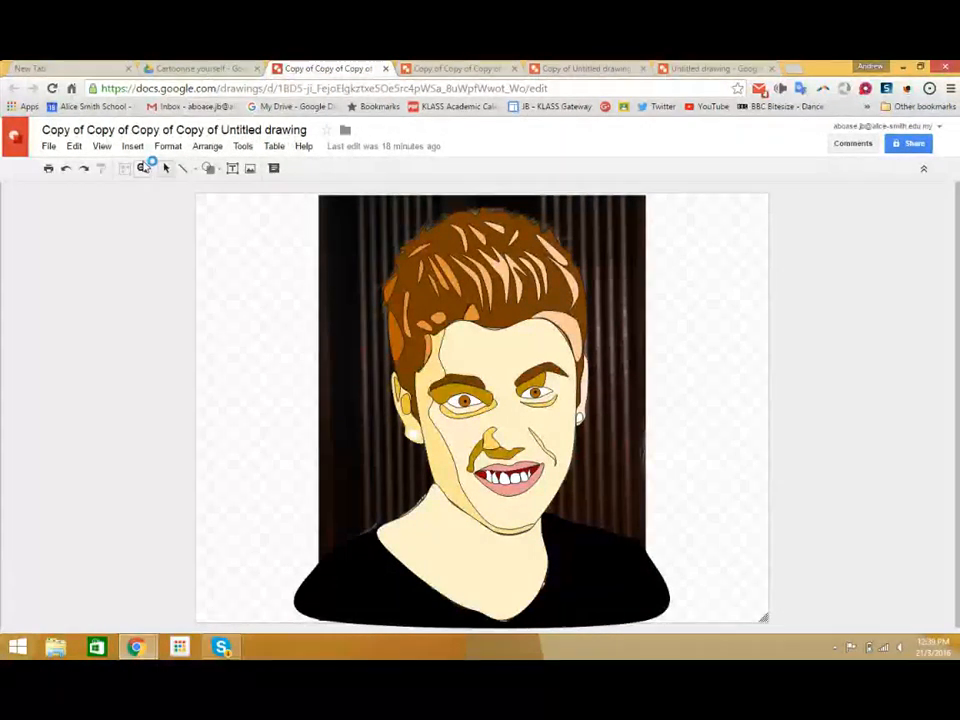
click(613, 228)
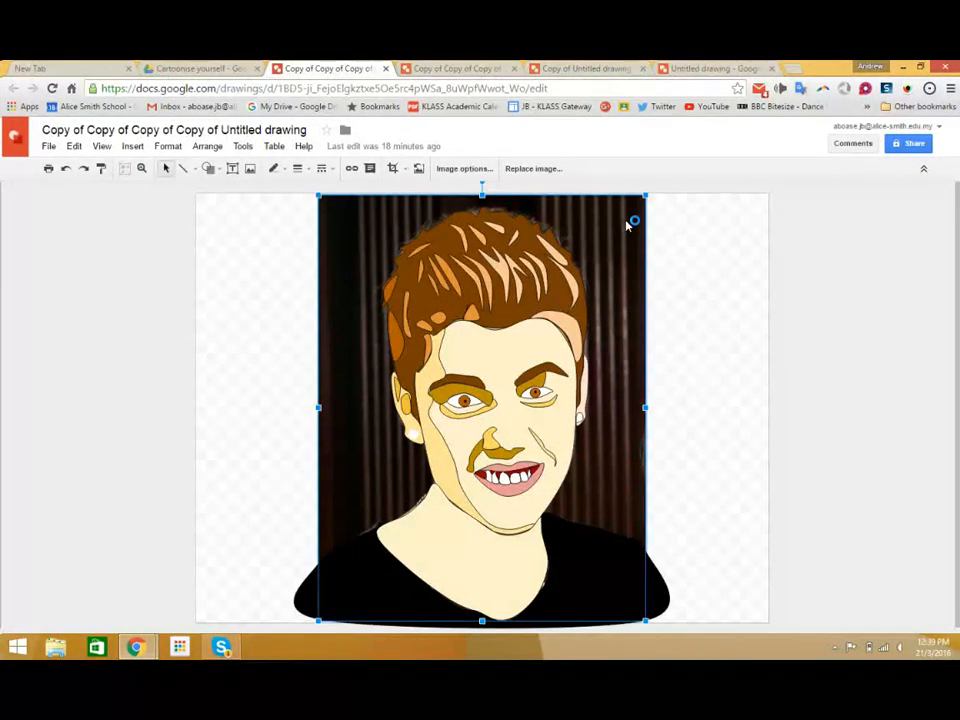
right_click(628, 223)
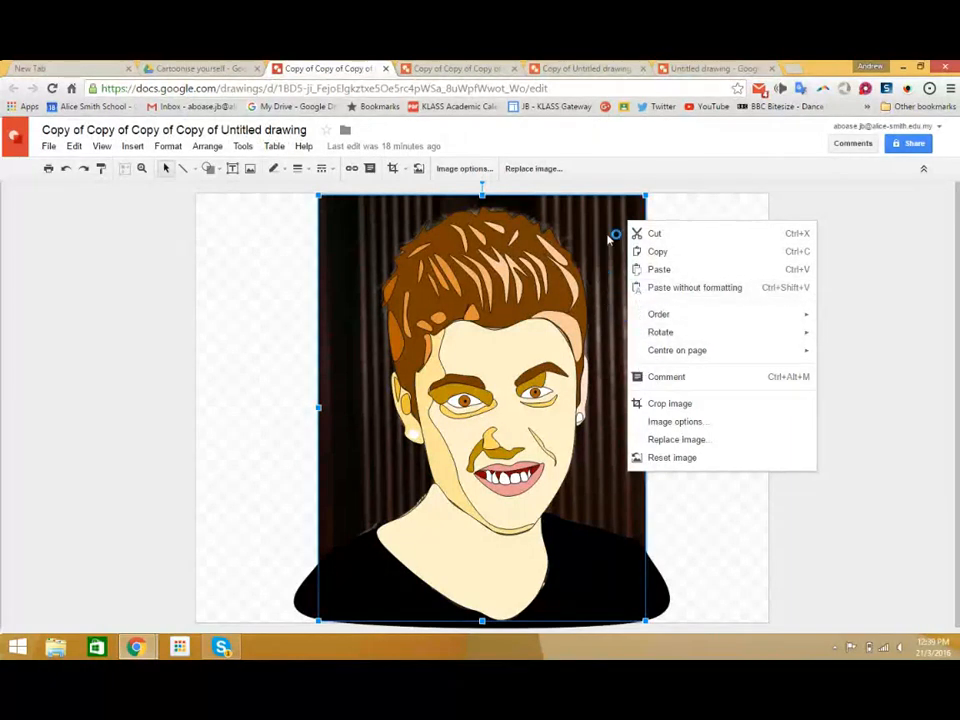
click(613, 226)
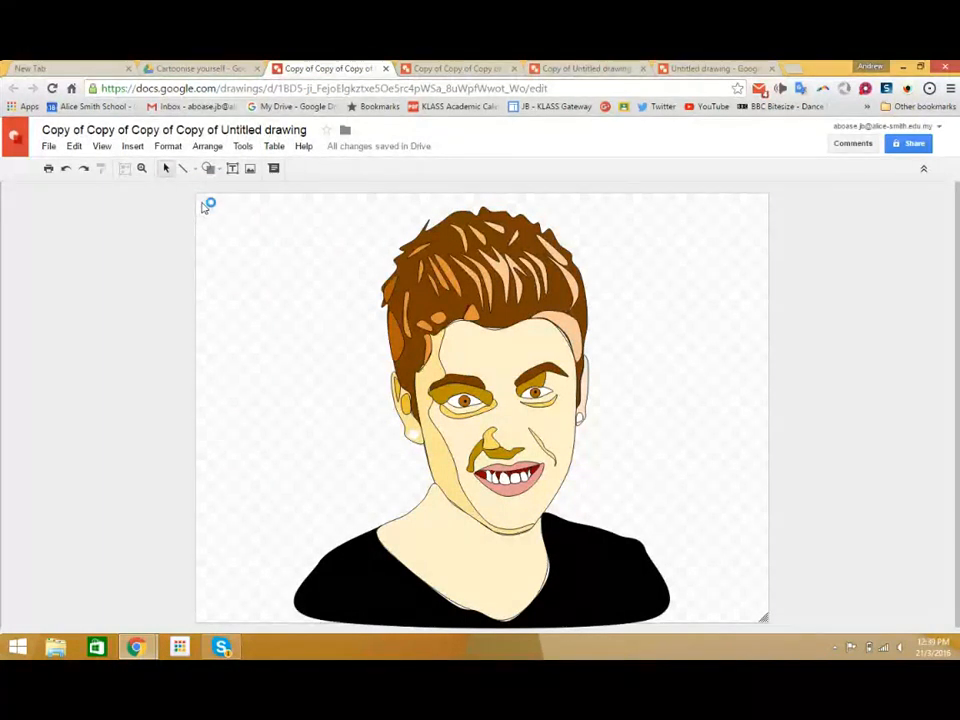
- Select all the cartoon's shapes together and set their outline colour to transparent
drag(205, 203, 755, 626)
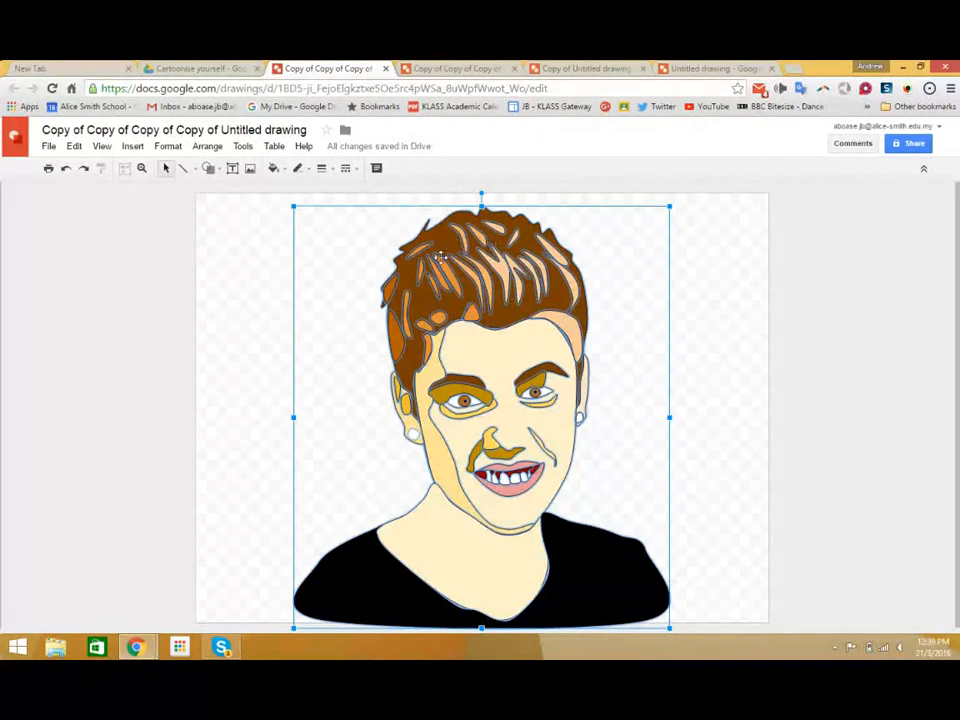
click(310, 169)
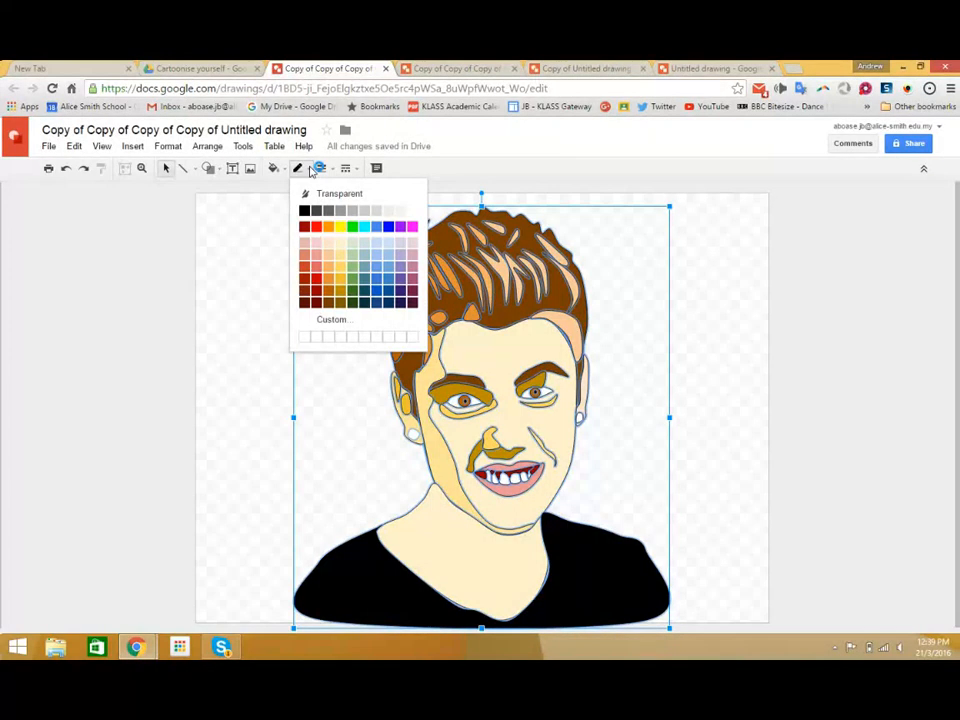
click(311, 169)
click(312, 168)
click(324, 195)
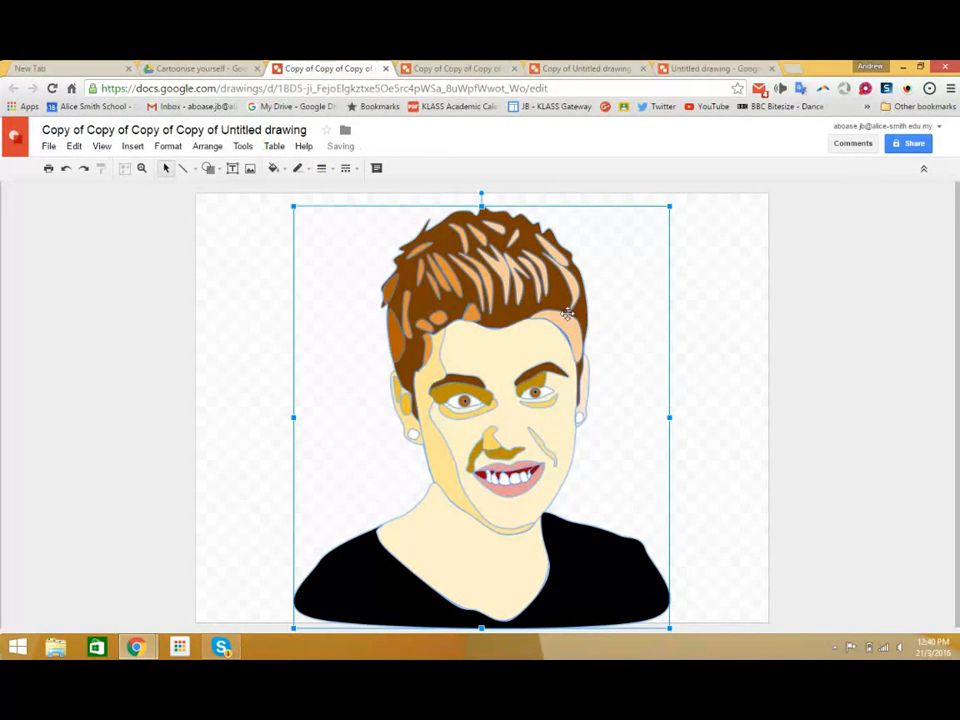
click(720, 318)
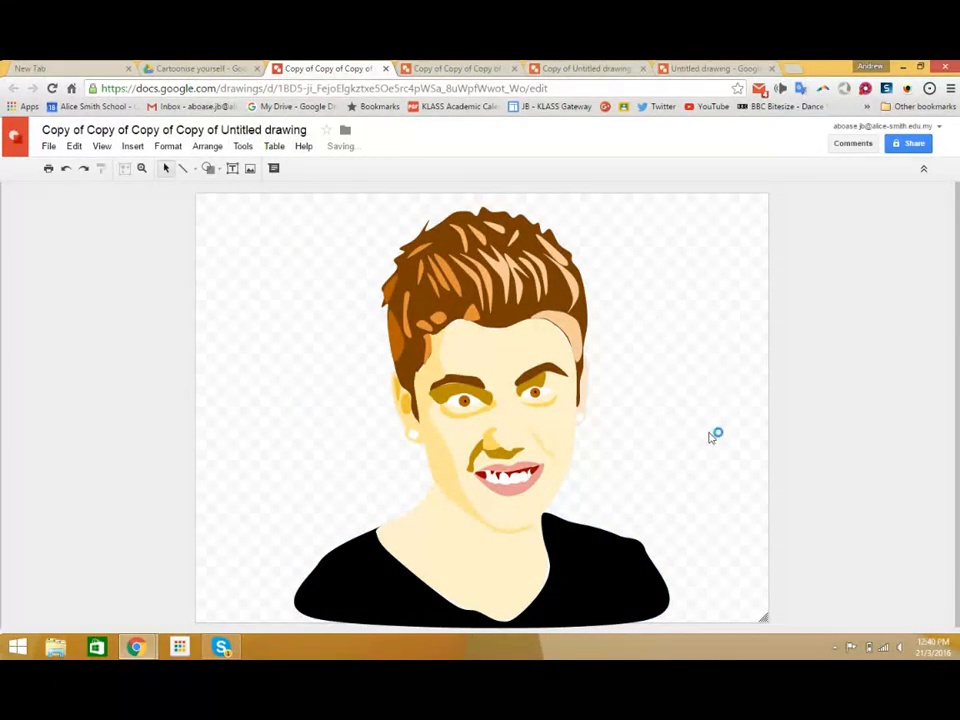